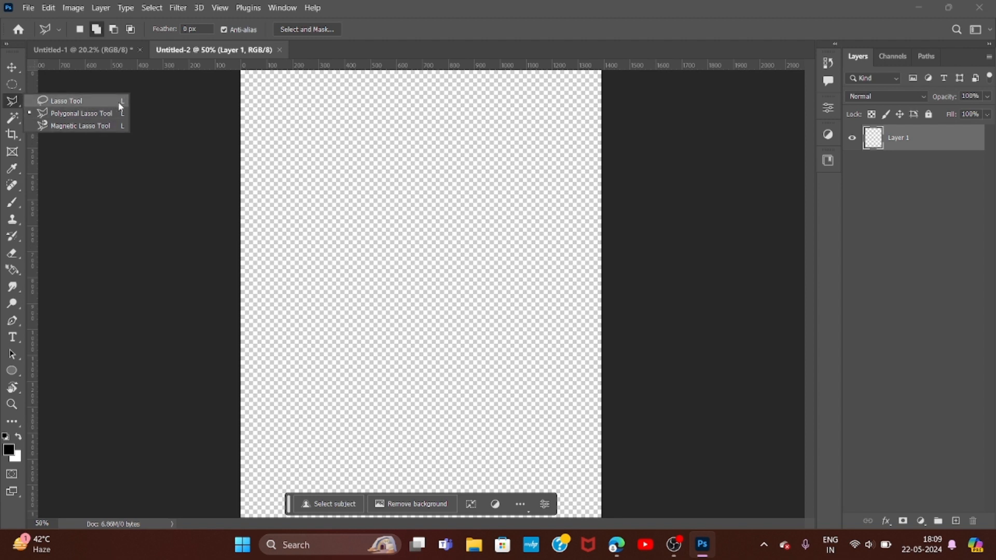
- Cycle through the lasso tool variants, ending with the standard freehand Lasso tool active
left_click(118, 103)
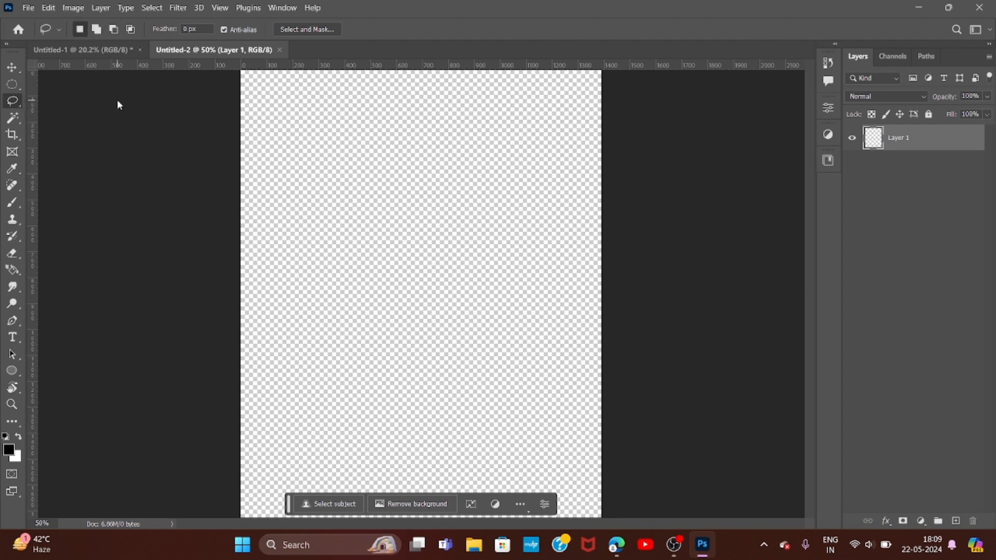
right_click(18, 108)
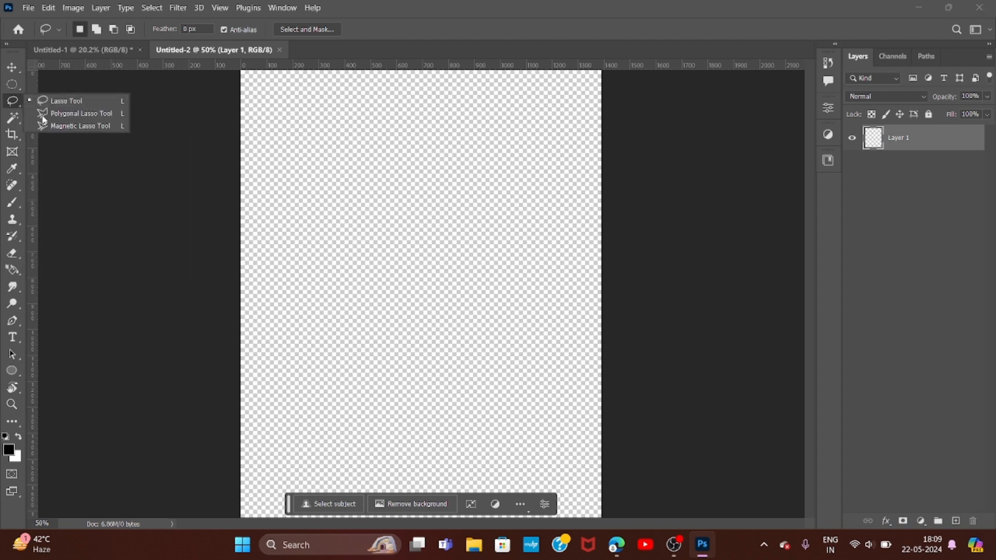
left_click(18, 98)
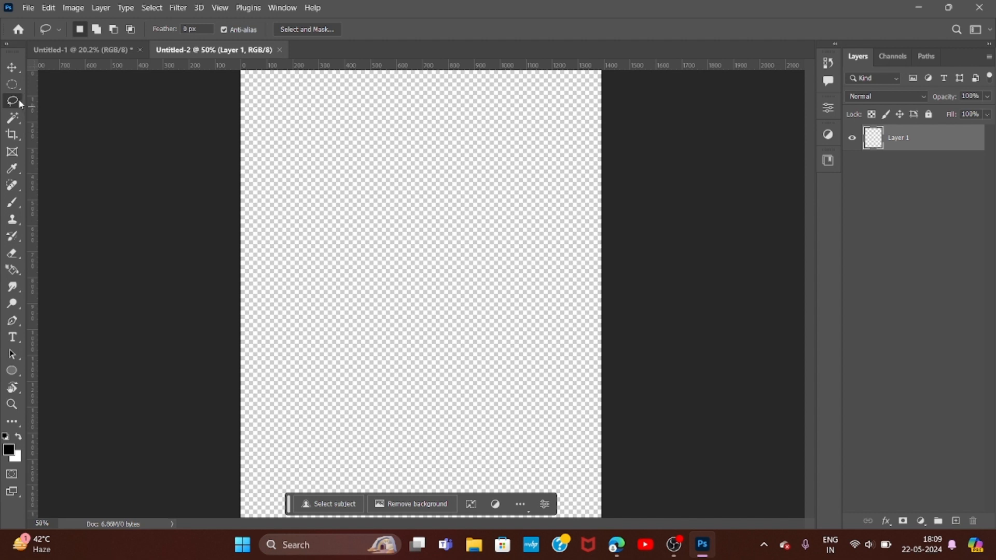
key("shift+l")
key("shift+l")
key("shift+l")
key("shift+l")
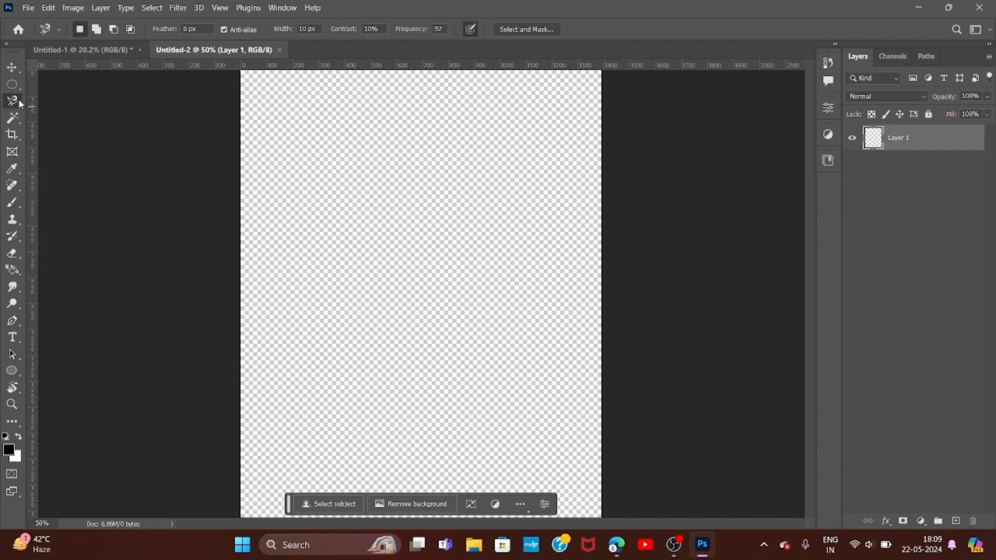
key("shift+l")
key("shift+l")
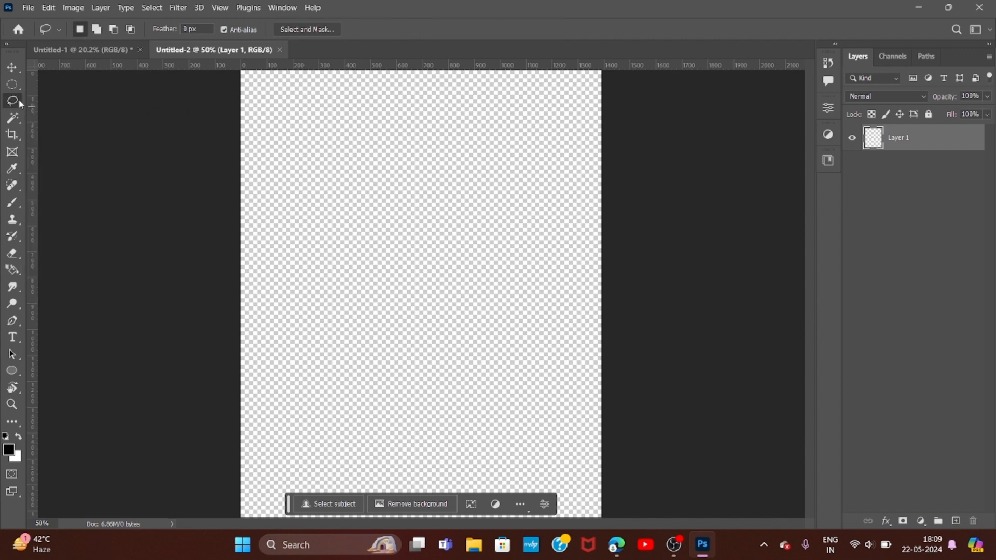
- Place the apple image R (15) from Downloads as an embedded object at its default size and reselect the Lasso tool
left_click(28, 7)
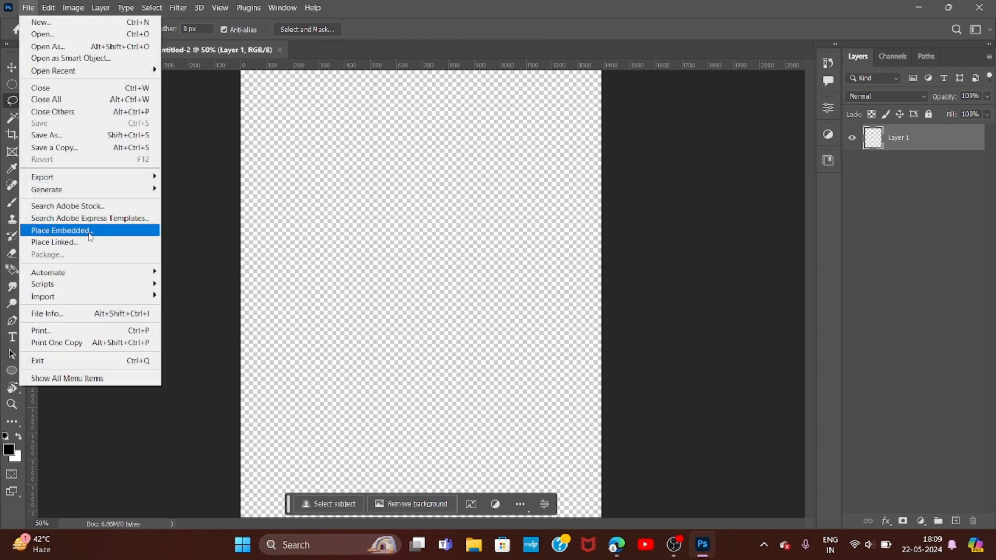
left_click(89, 232)
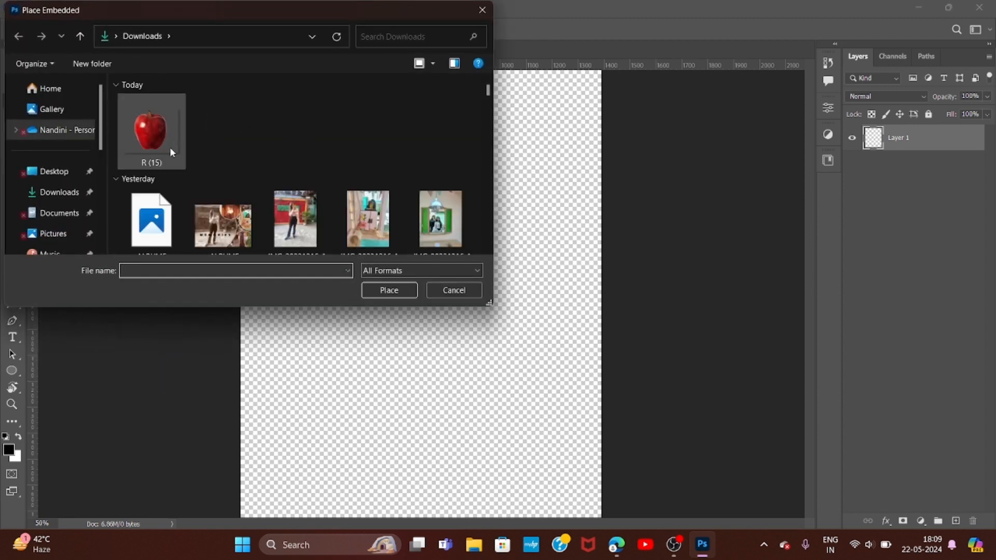
double_click(150, 133)
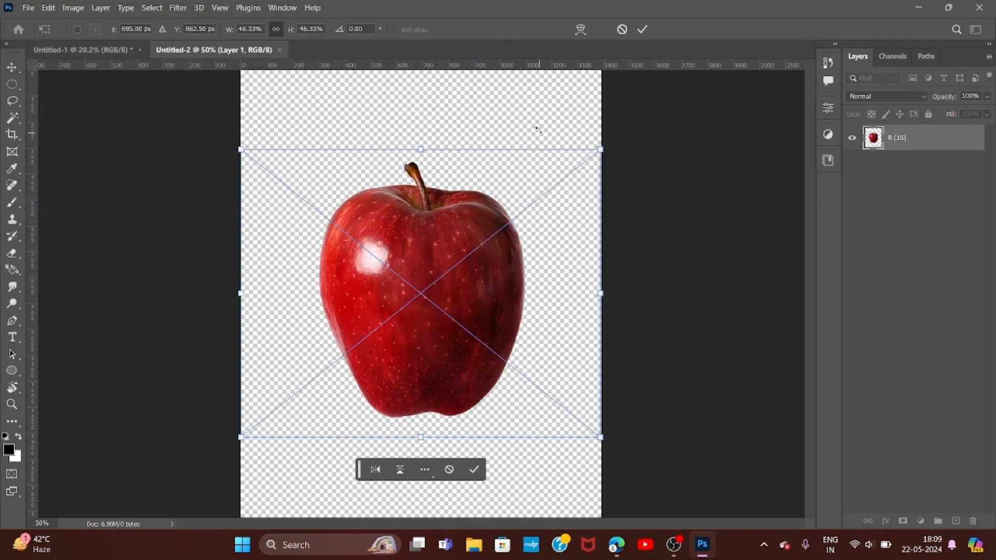
left_click(643, 29)
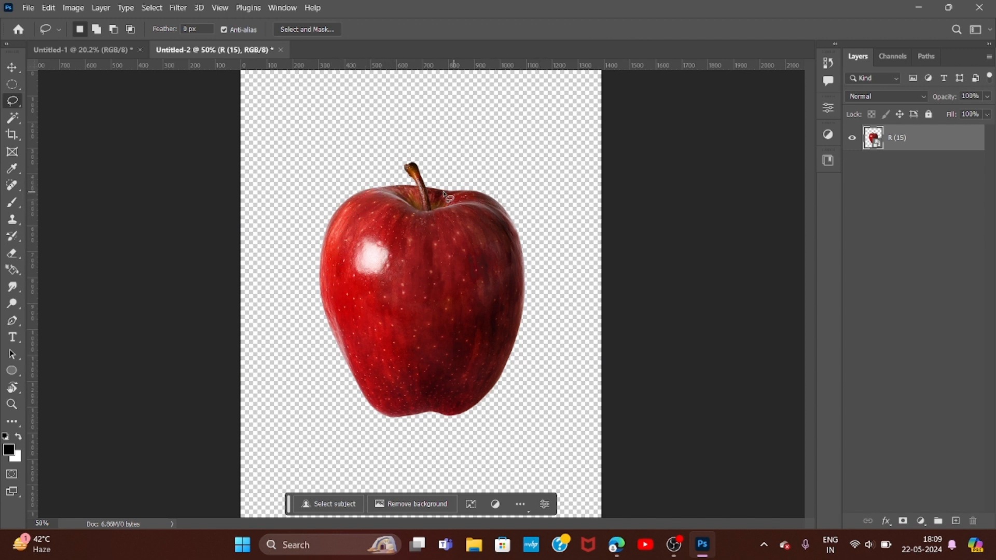
right_click(13, 100)
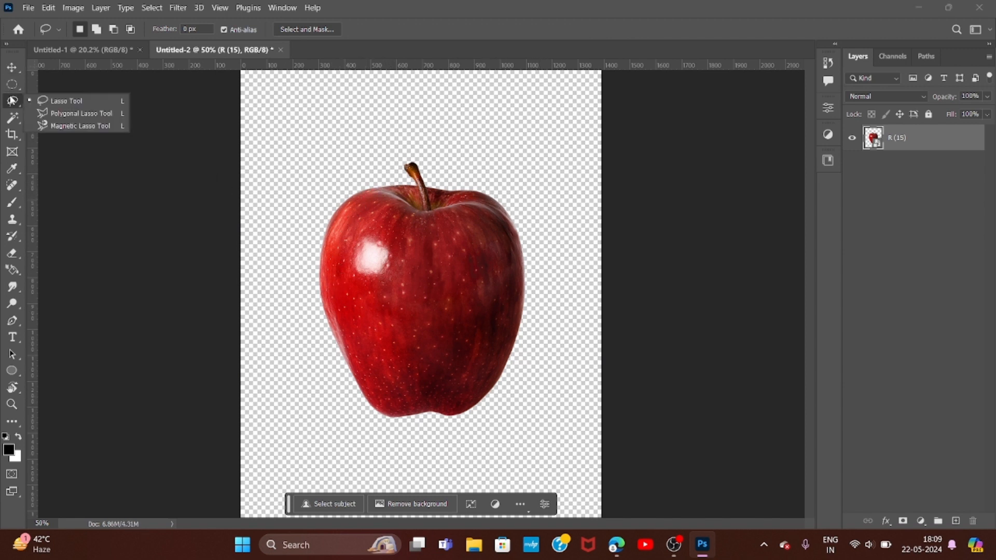
left_click(54, 102)
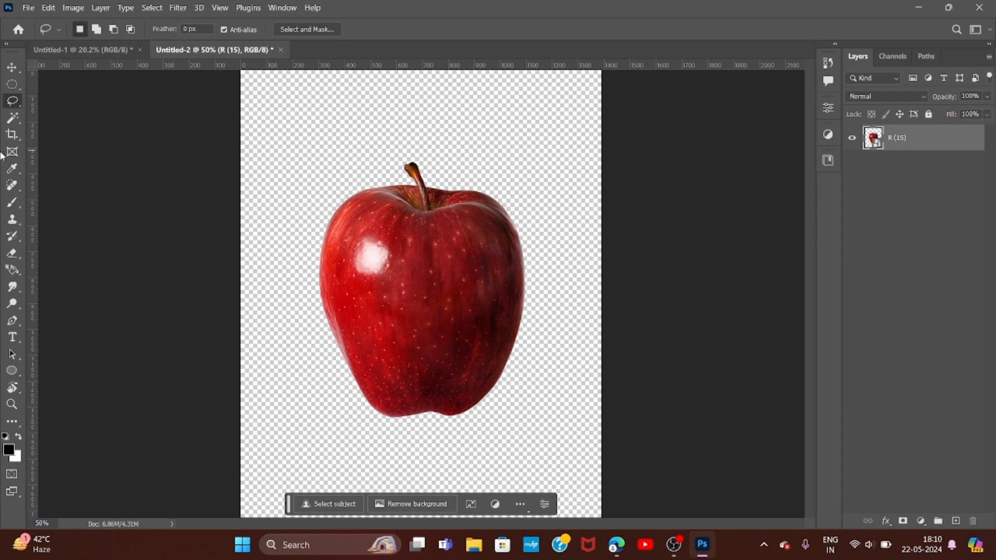
- Add a new layer beneath the apple layer and fill it with the black foreground colour
scroll(201, 136, "down", 2)
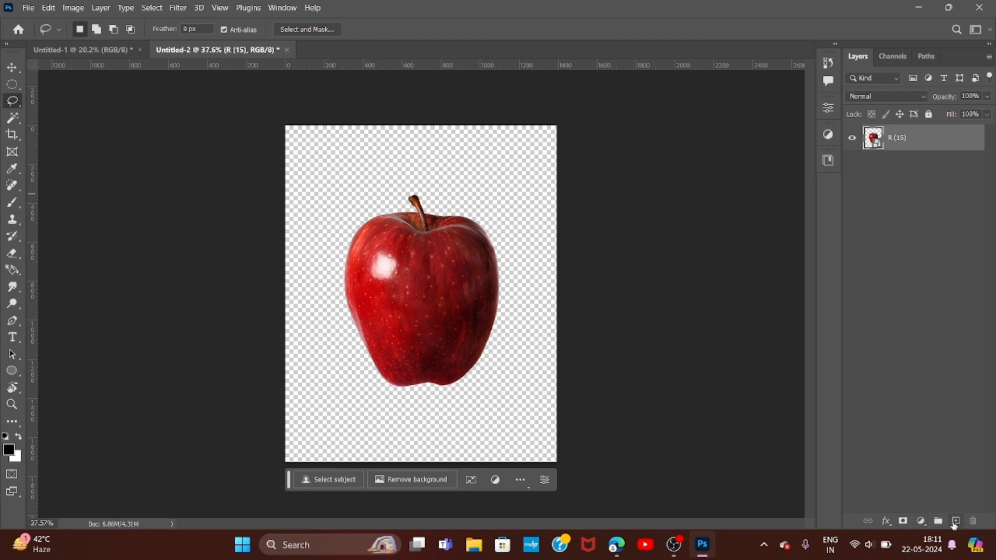
left_click(956, 521)
key("ctrl+[")
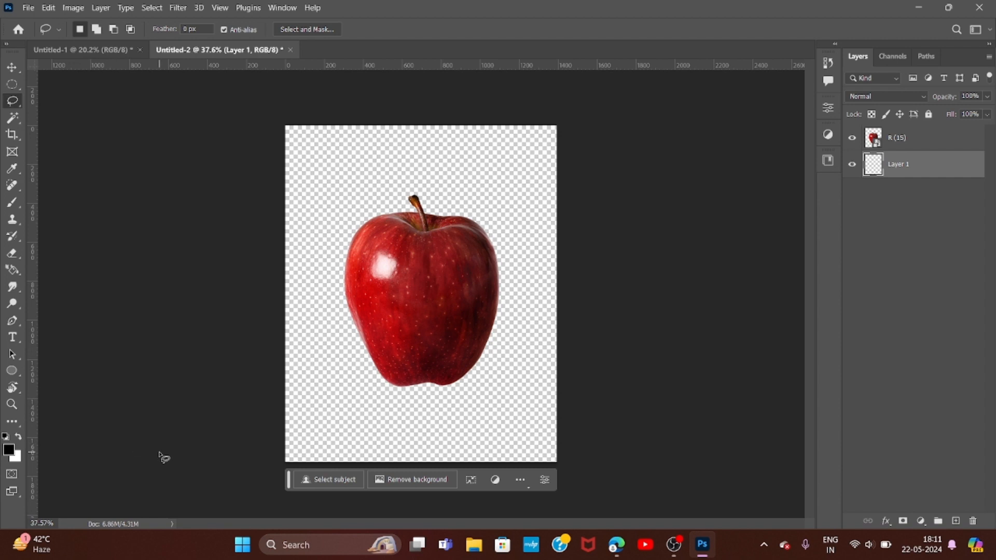
key("alt+BackSpace")
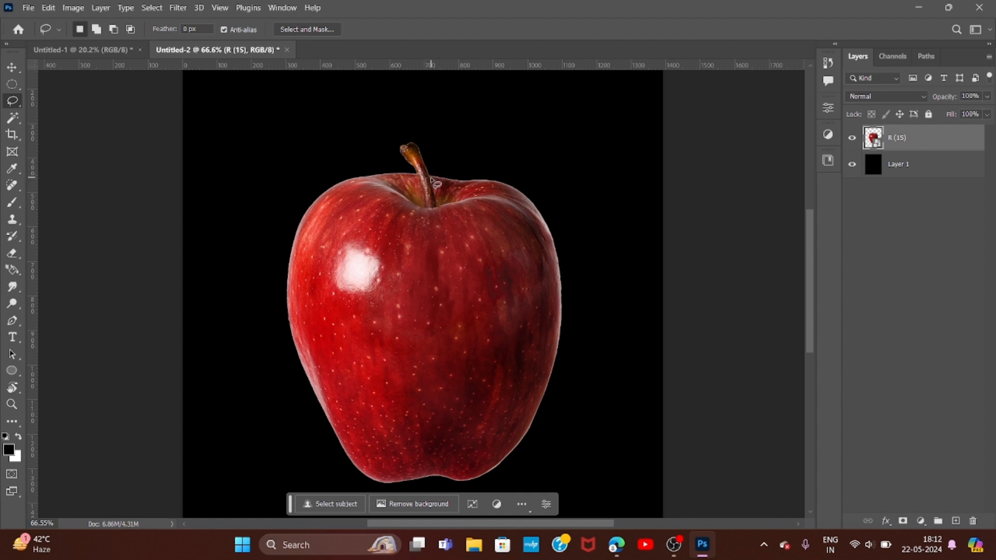
- Try outlining the apple's right edge with freehand Lasso selections, deselecting after each attempt
mouse_move(431, 176)
left_mouse_down()
mouse_move(501, 180)
mouse_move(558, 254)
left_mouse_up()
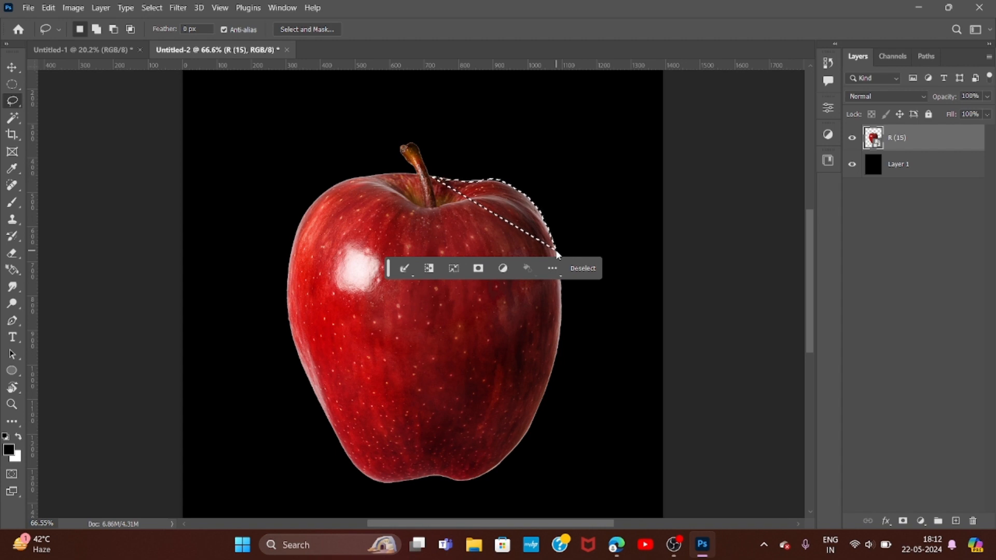
key("ctrl+d")
key("ctrl+f")
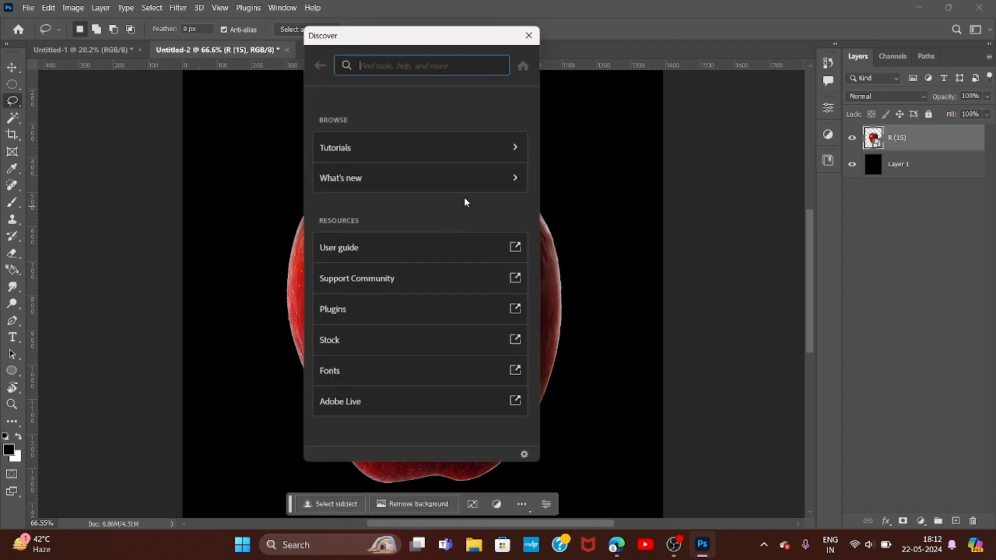
left_click(525, 33)
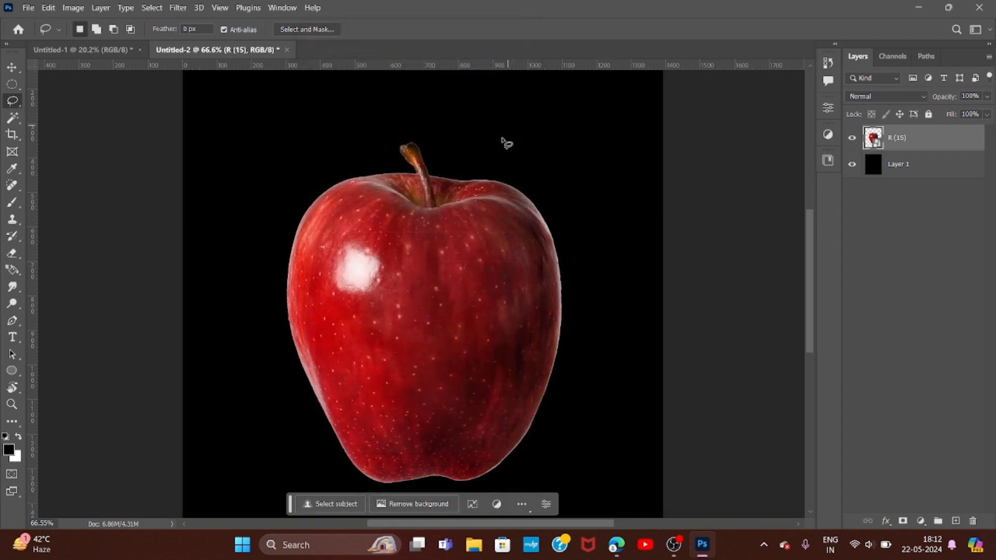
mouse_move(429, 174)
left_mouse_down()
mouse_move(511, 193)
mouse_move(551, 250)
mouse_move(555, 368)
mouse_move(538, 431)
left_mouse_up()
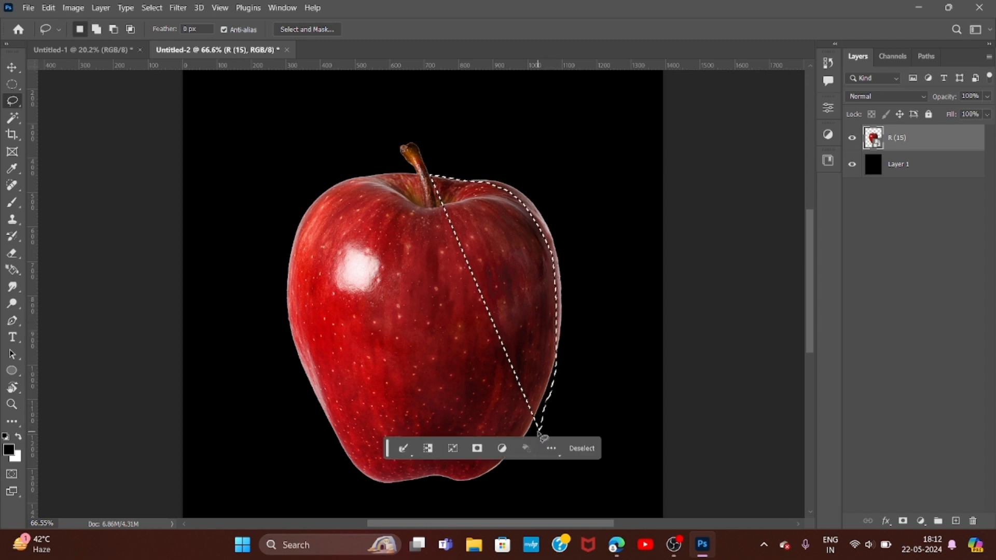
key("ctrl+d")
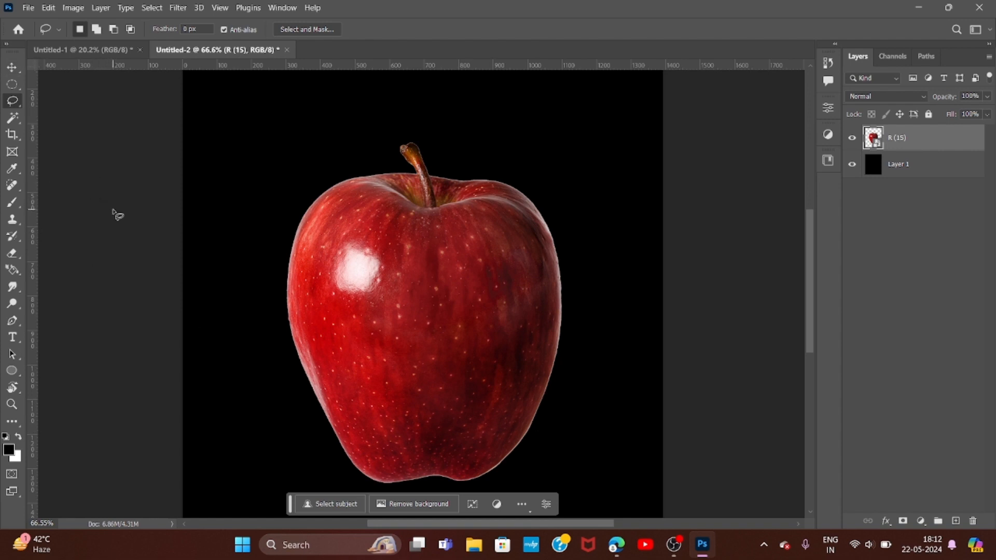
- Trace a closed selection around the apple's body, leaving out the upper stem, with the Polygonal Lasso tool
key("shift+l")
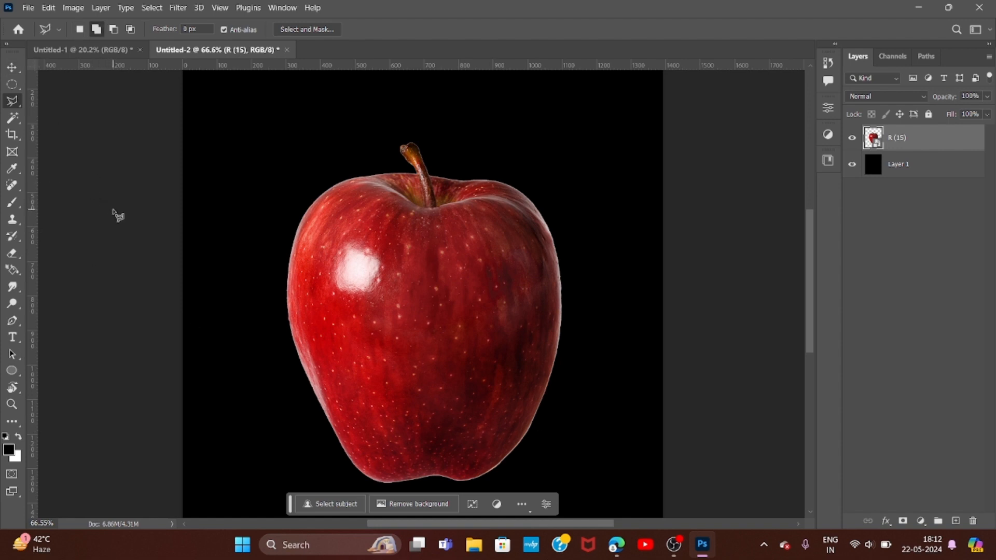
right_click(8, 105)
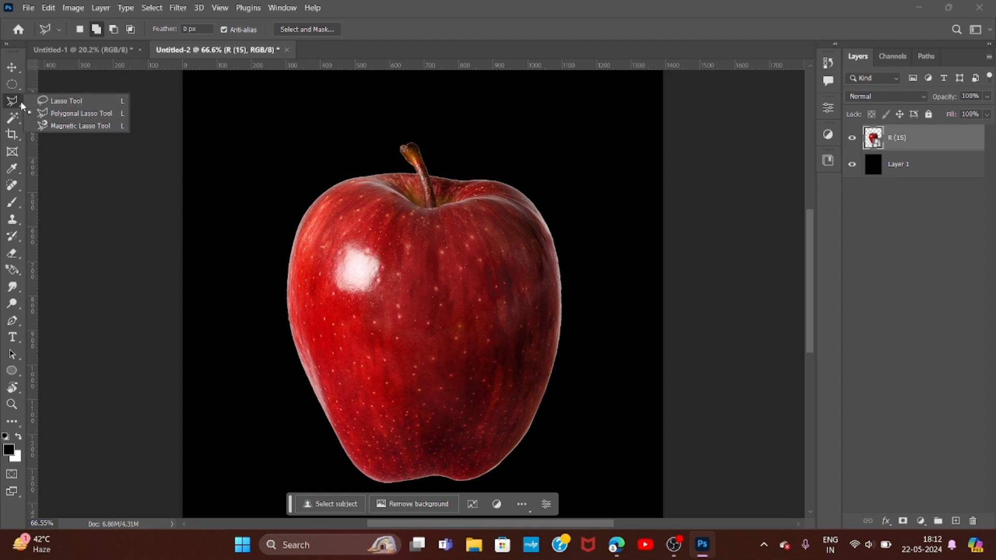
left_click(11, 102)
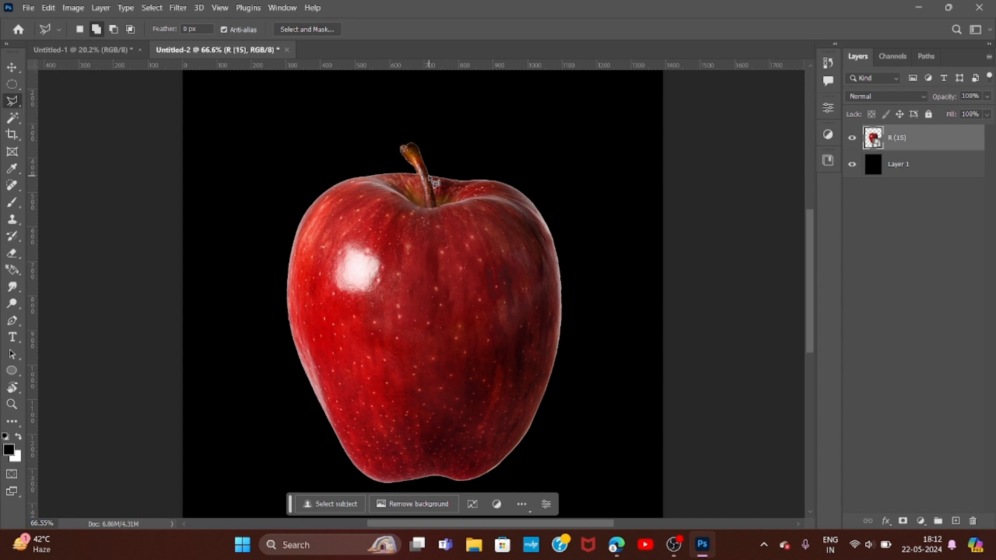
left_click(429, 176)
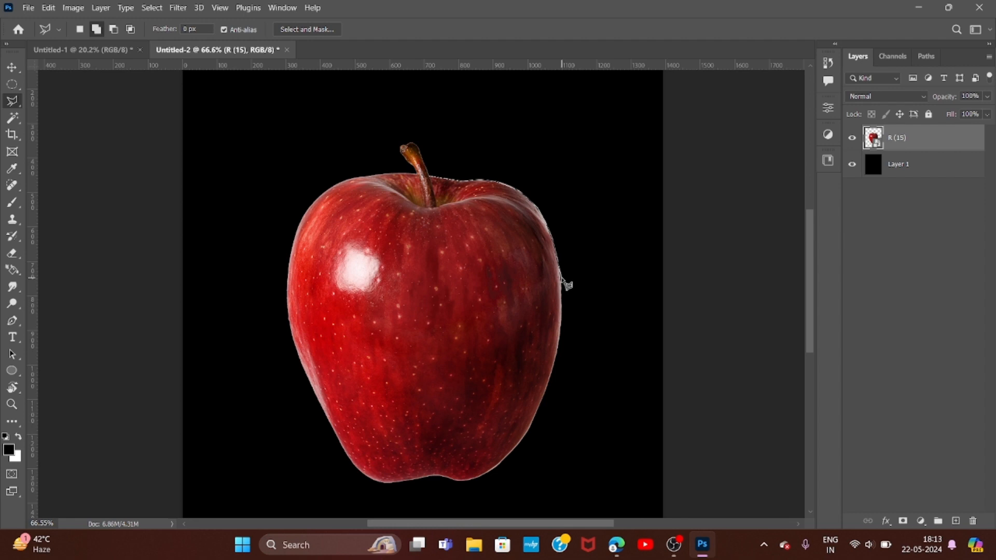
left_click(561, 278)
left_click(558, 351)
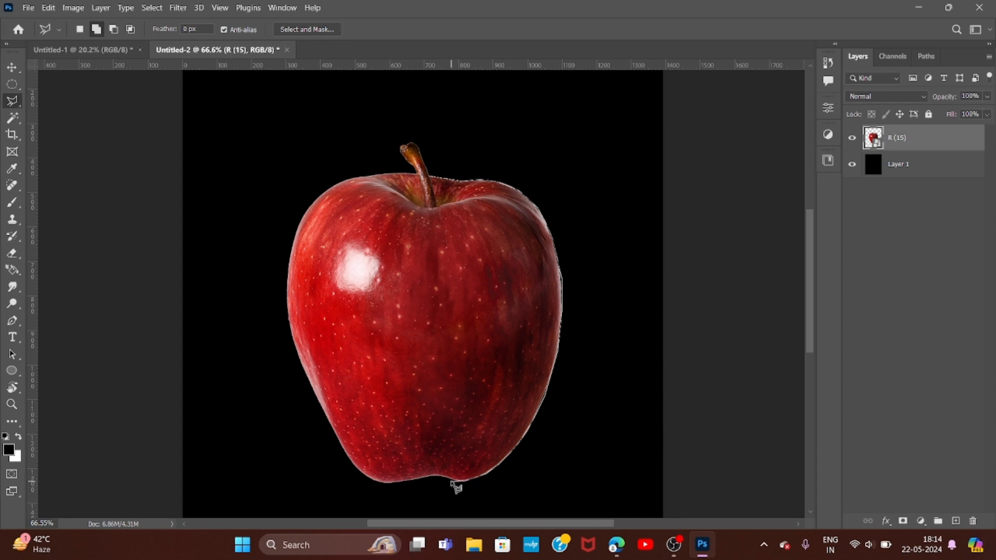
left_click(452, 481)
left_click(434, 476)
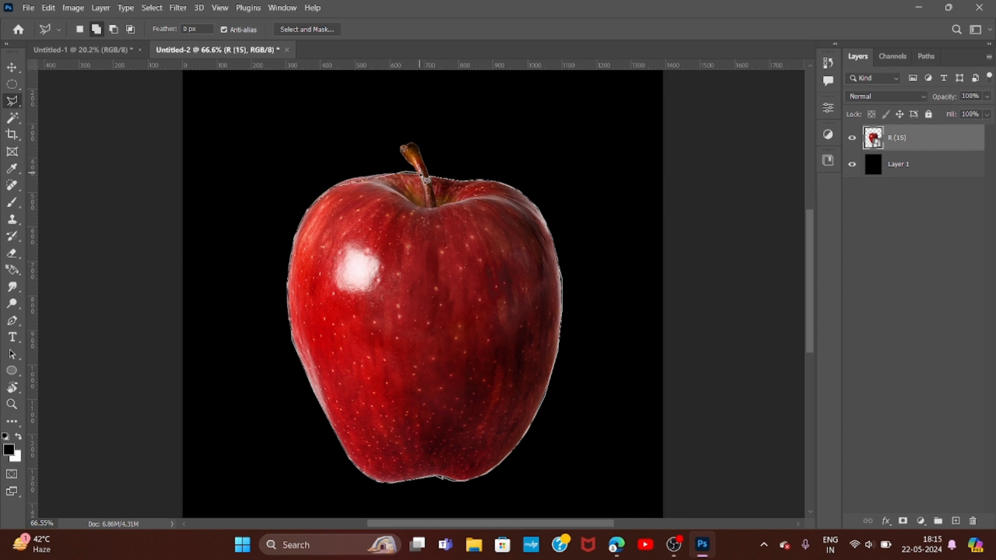
left_click(439, 184)
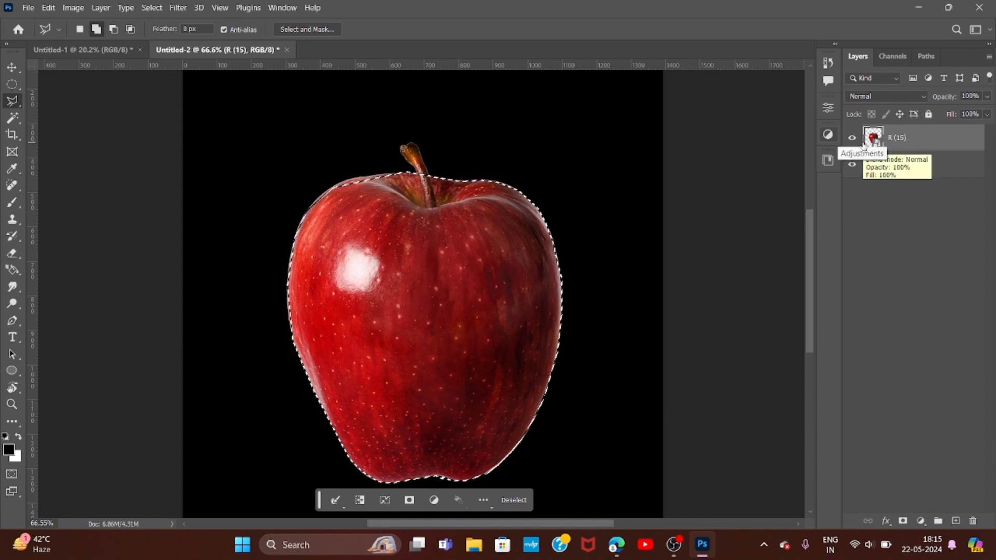
- Copy the selected apple body to a new layer, check the cut-out without the original, and hide the copy
key("ctrl+j")
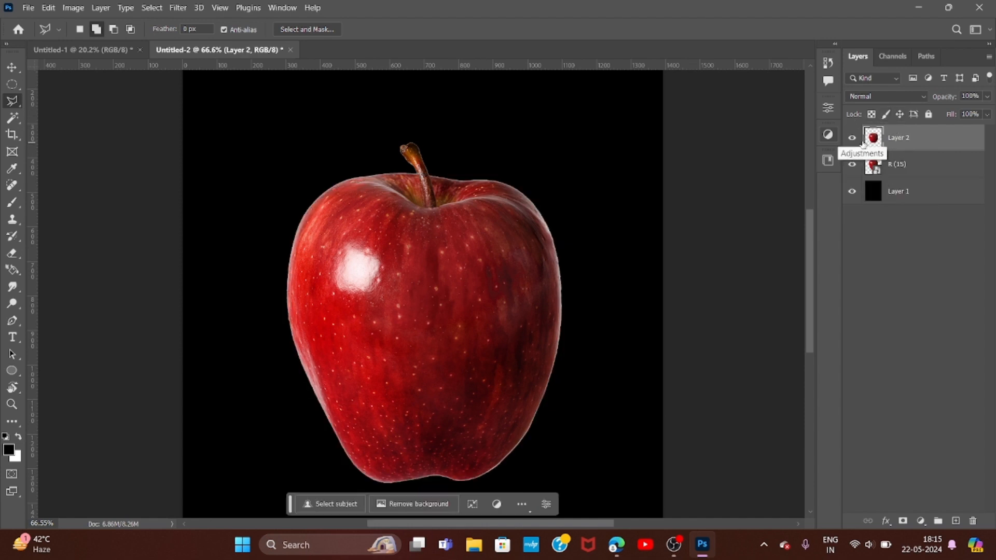
left_click(851, 165)
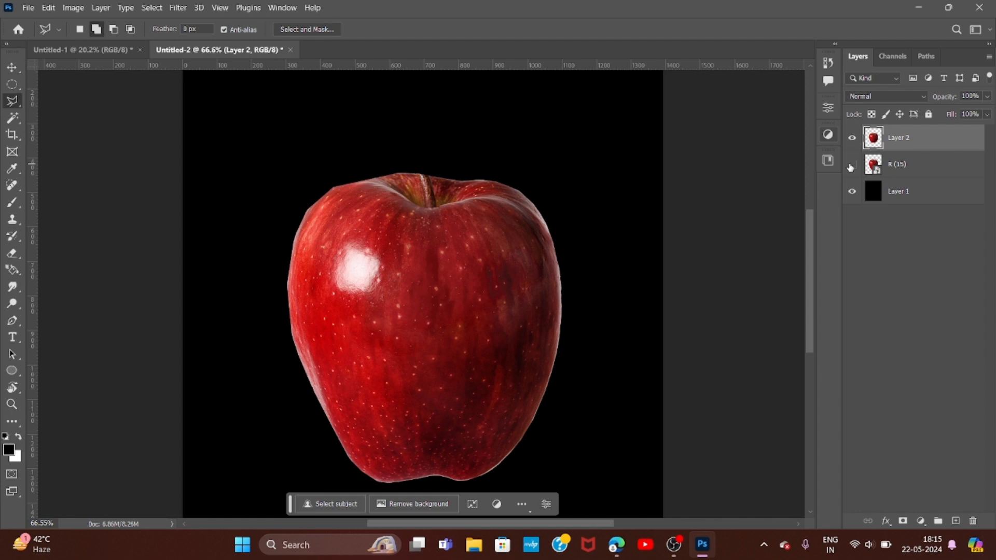
left_click(852, 165)
left_click(852, 138)
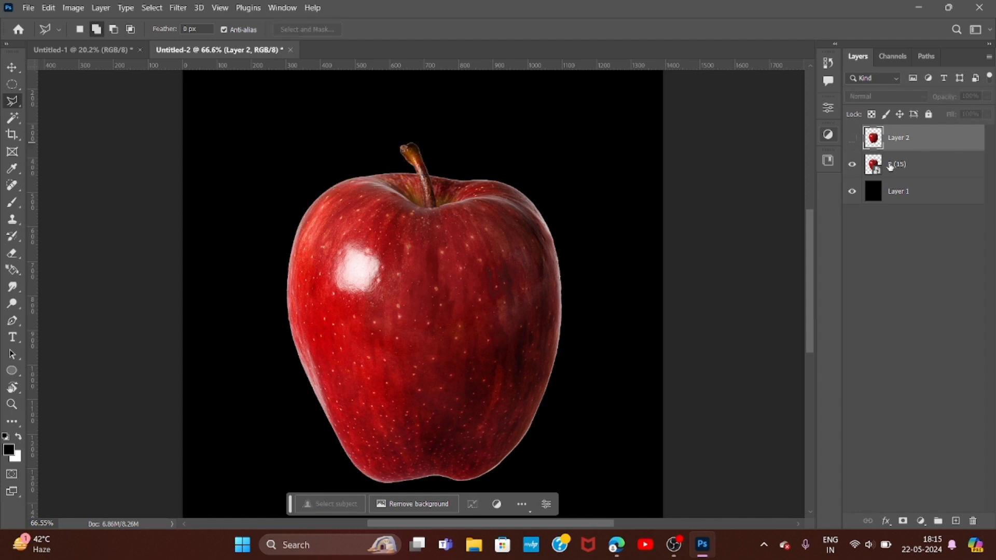
- Load the whole apple outline as a selection from the R (15) layer, deselect it, and show Layer 2 again
left_click(893, 167)
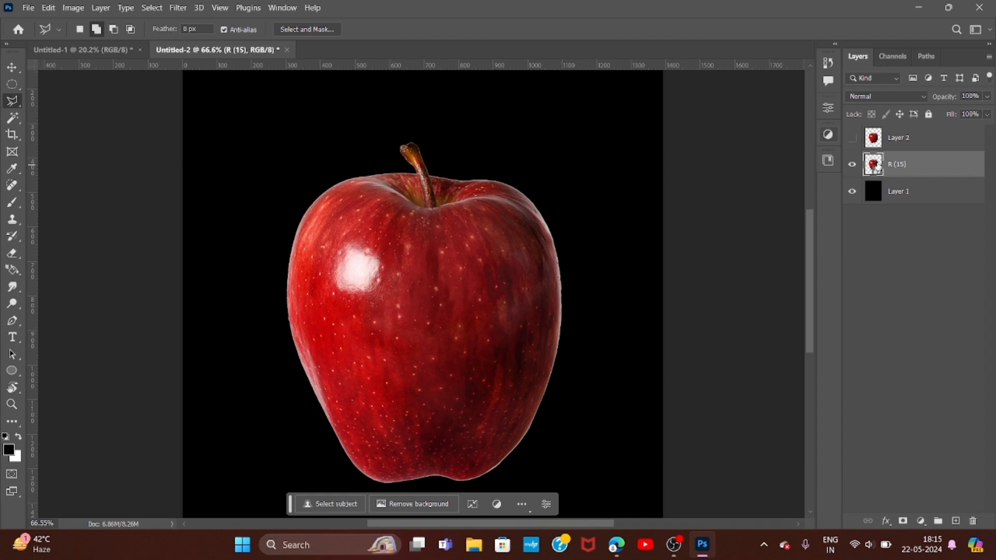
left_click(875, 167, "ctrl")
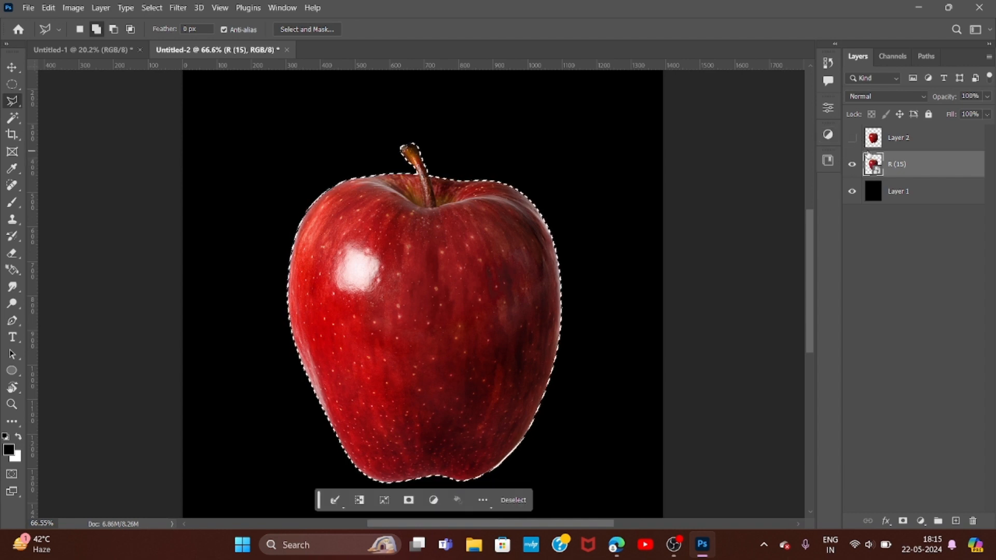
key("ctrl+d")
left_click(852, 137)
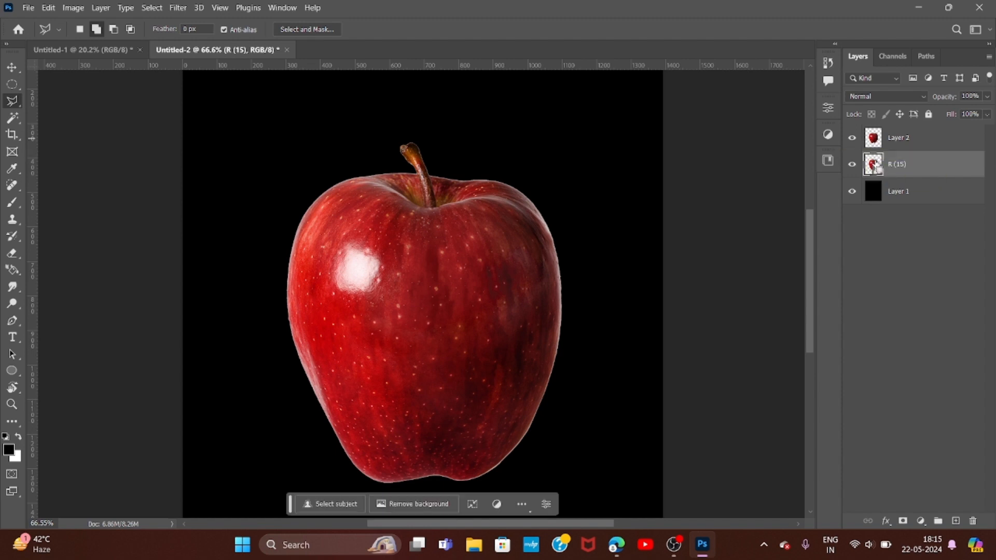
- Undo the copied apple layer and the earlier lasso selections
key("ctrl+z")
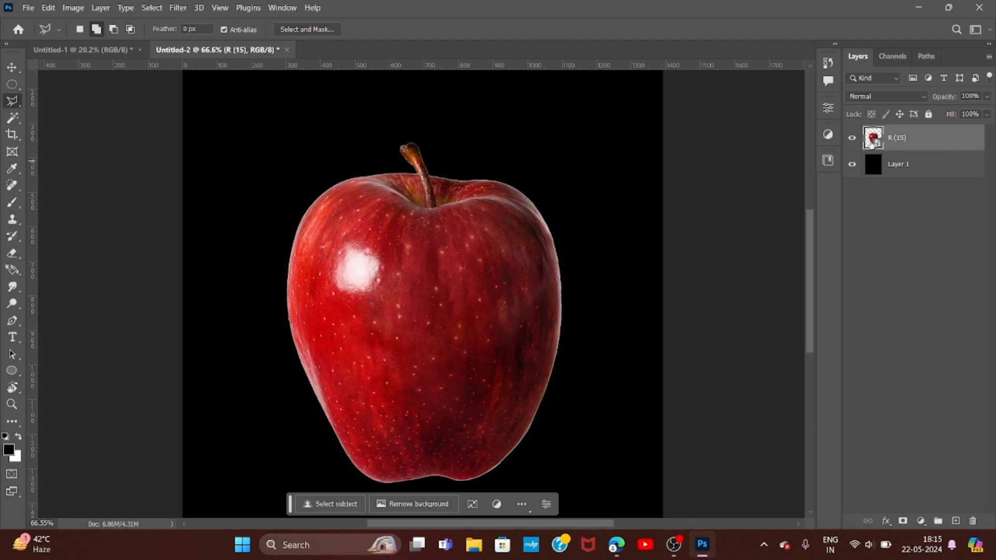
key("ctrl+z")
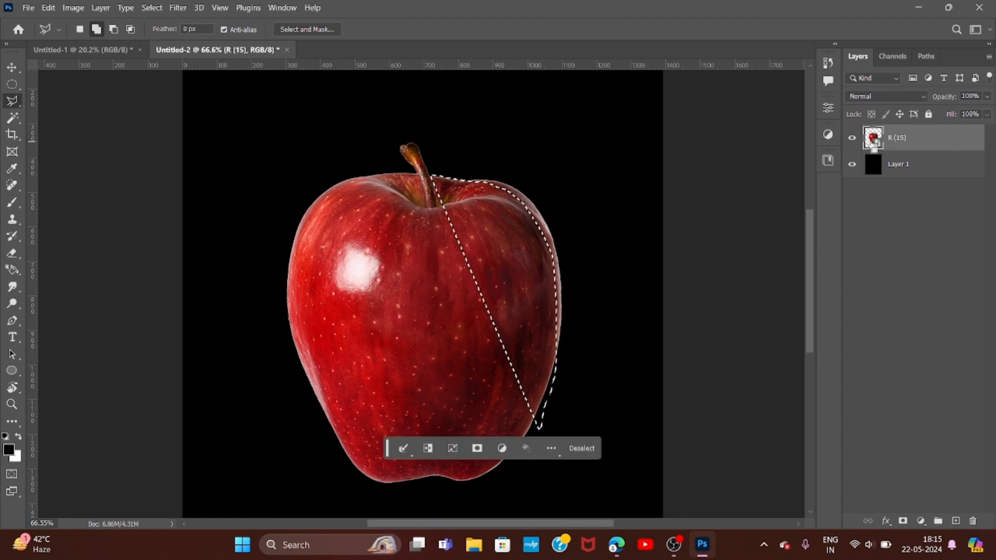
key("ctrl+z")
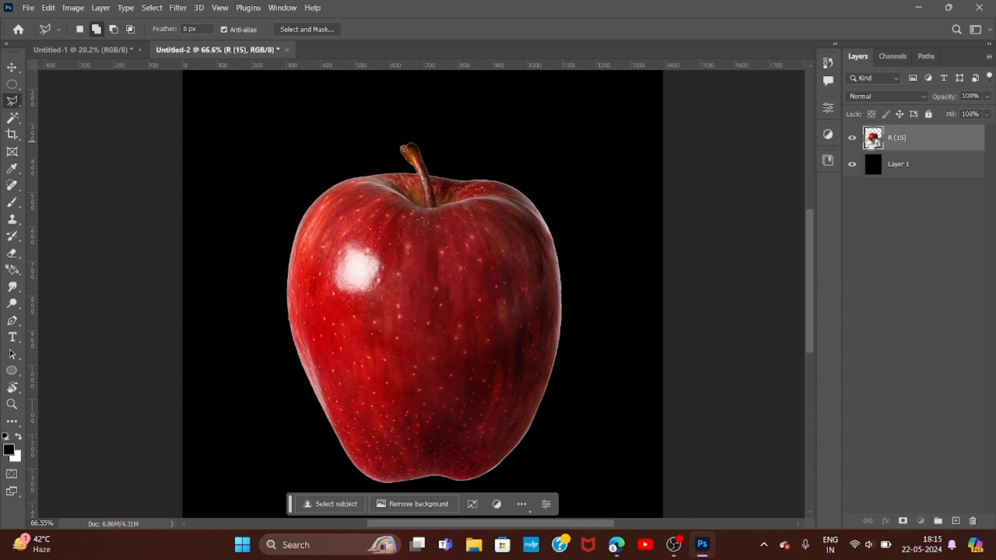
- Load the whole apple outline from the R (15) layer as a selection, copy it to a new layer, and undo the copy
left_click(873, 140, "ctrl")
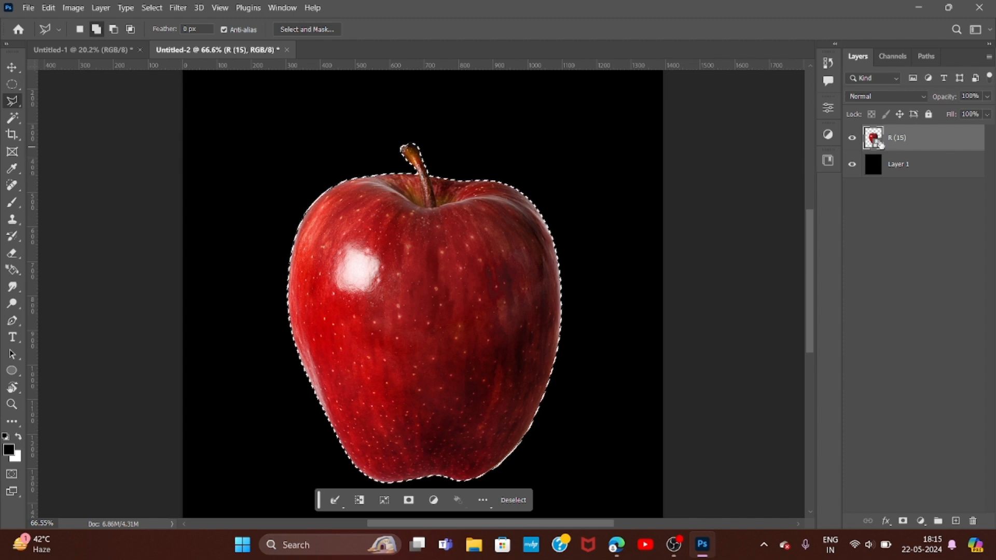
key("ctrl+j")
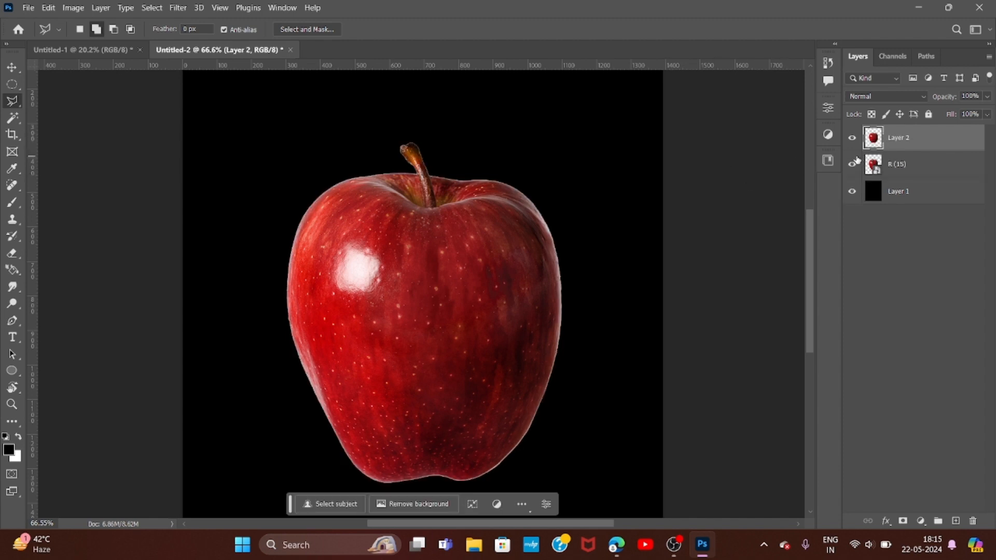
key("ctrl+z")
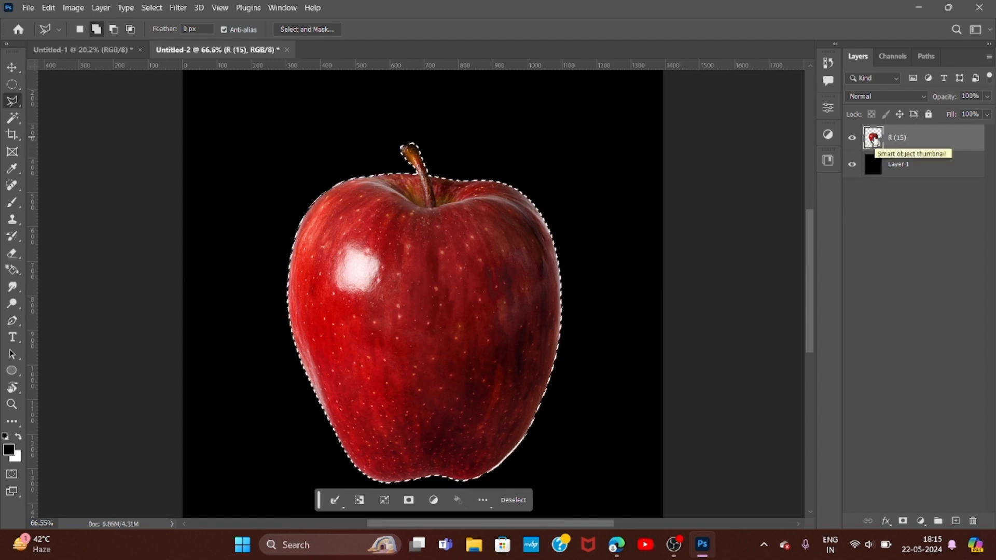
- Try to delete the selected apple pixels from the R (15) smart object layer
key("Delete")
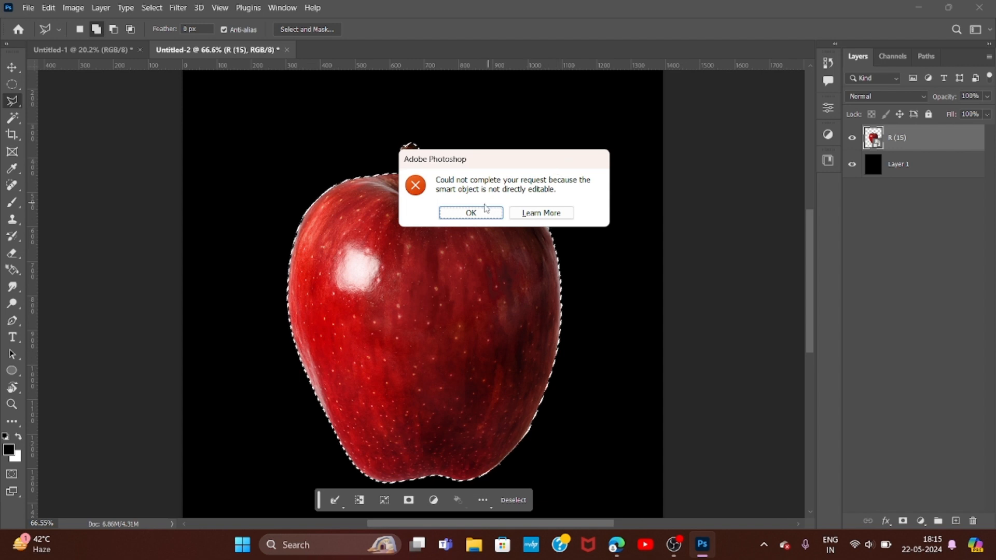
left_click(482, 213)
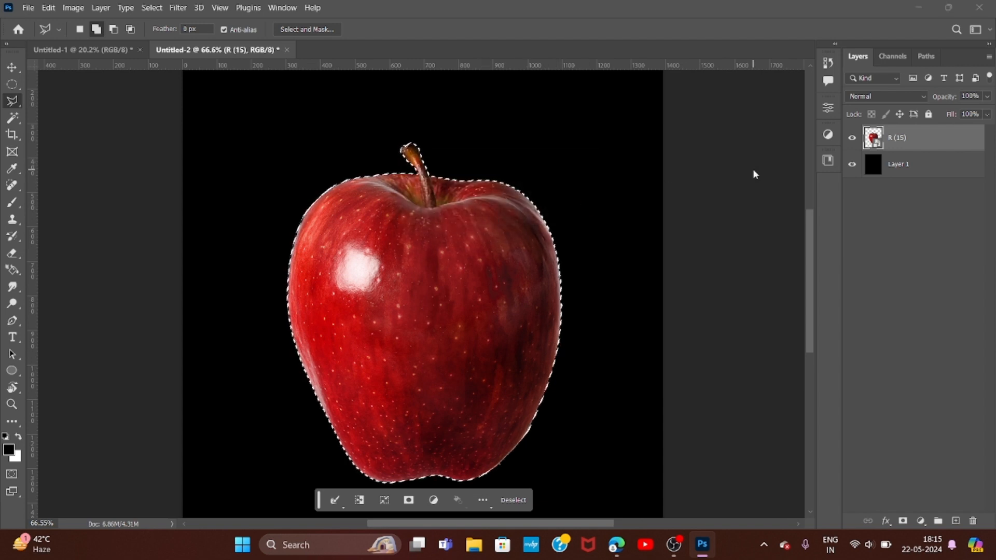
key("Delete")
left_click(481, 213)
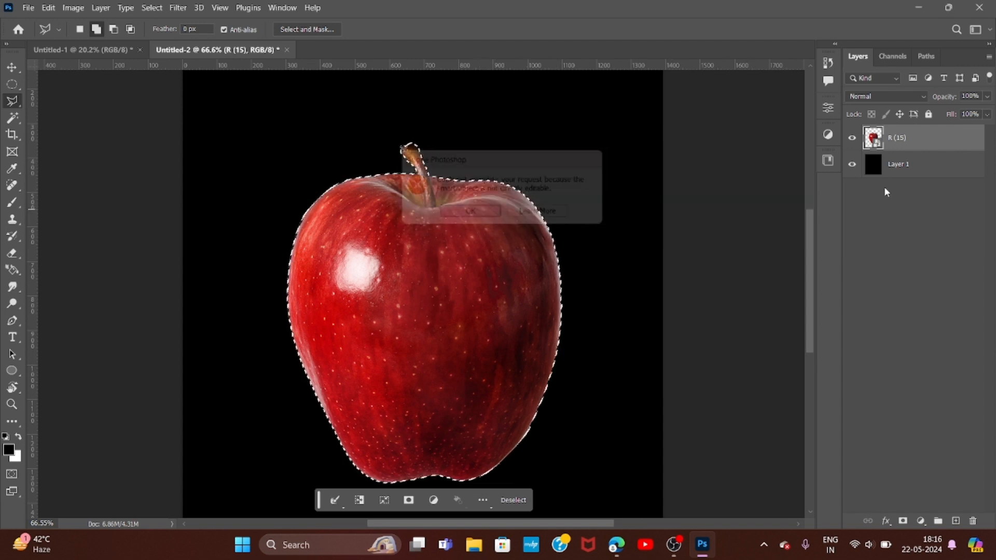
- Rasterize the R (15) layer, delete the selected apple pixels as a test, and undo the deletion
right_click(893, 142)
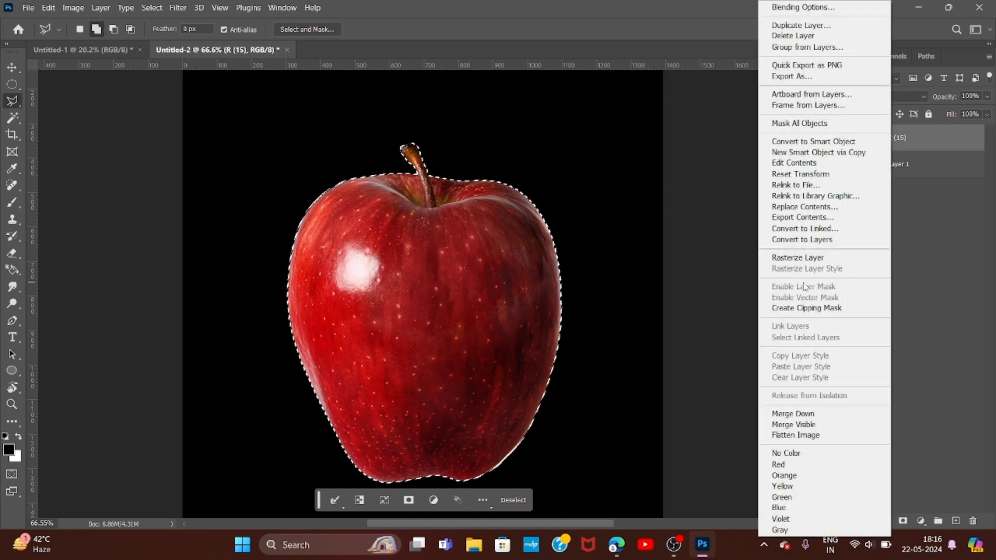
left_click(797, 258)
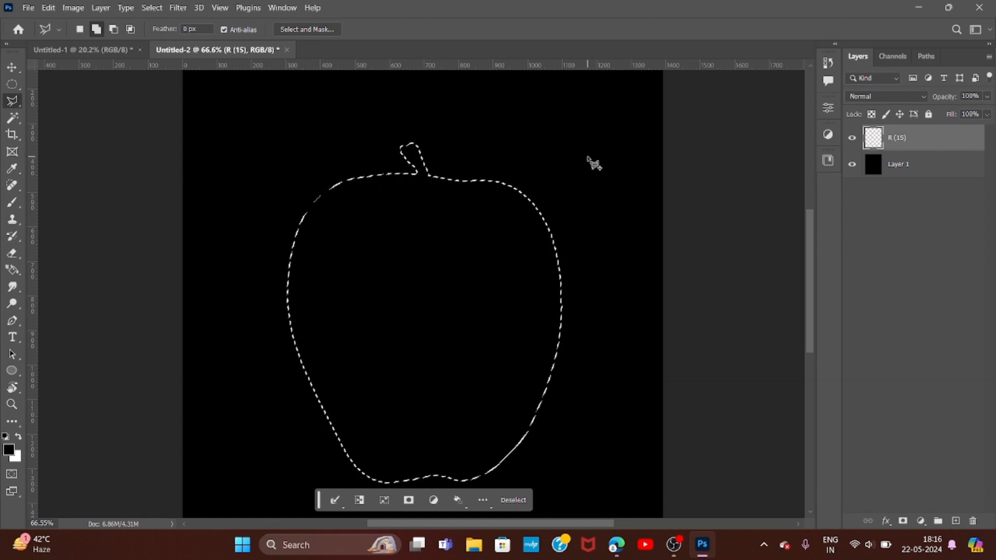
key("ctrl+z")
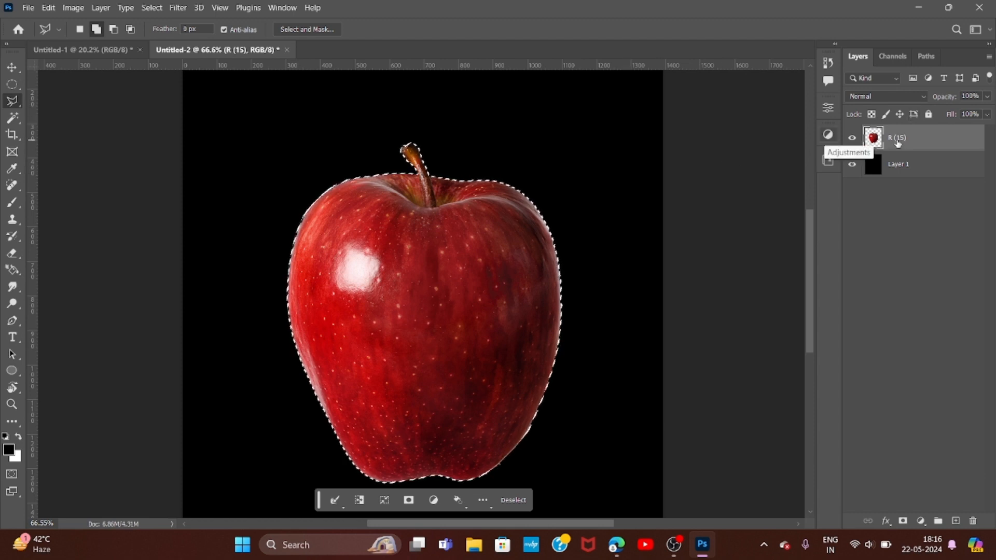
- Copy the selected apple to a new layer, hide the copy, and return to the R (15) layer with nothing selected
key("ctrl+j")
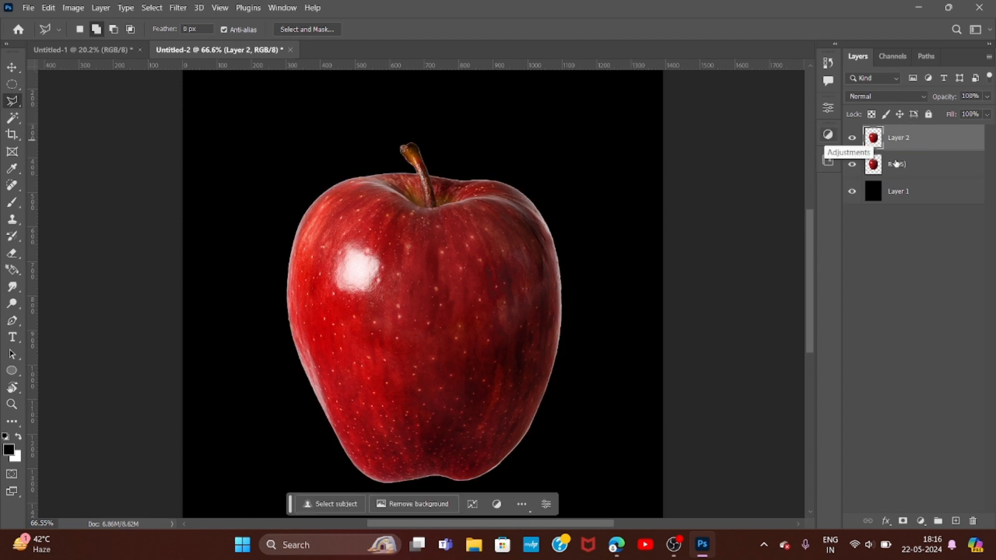
left_click(896, 164)
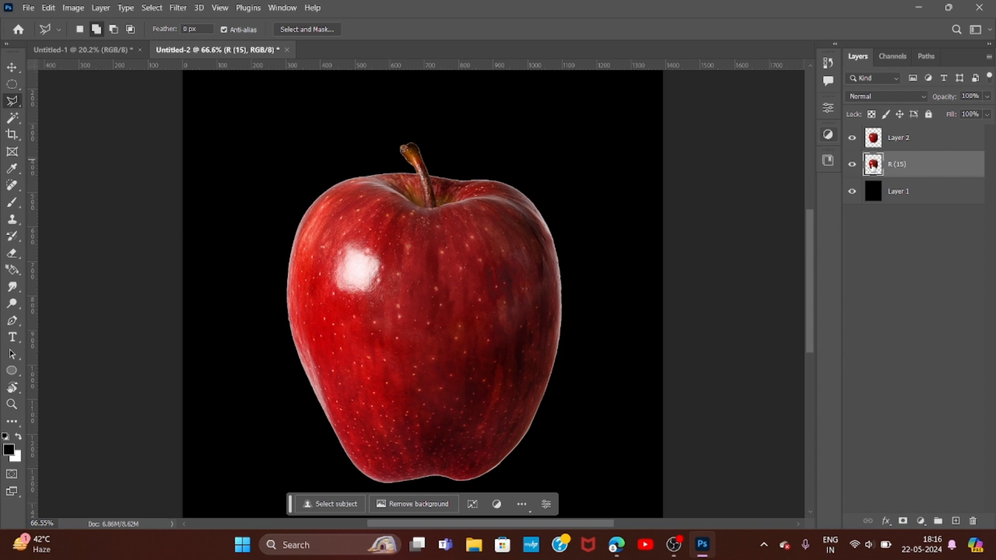
left_click(867, 169, "ctrl")
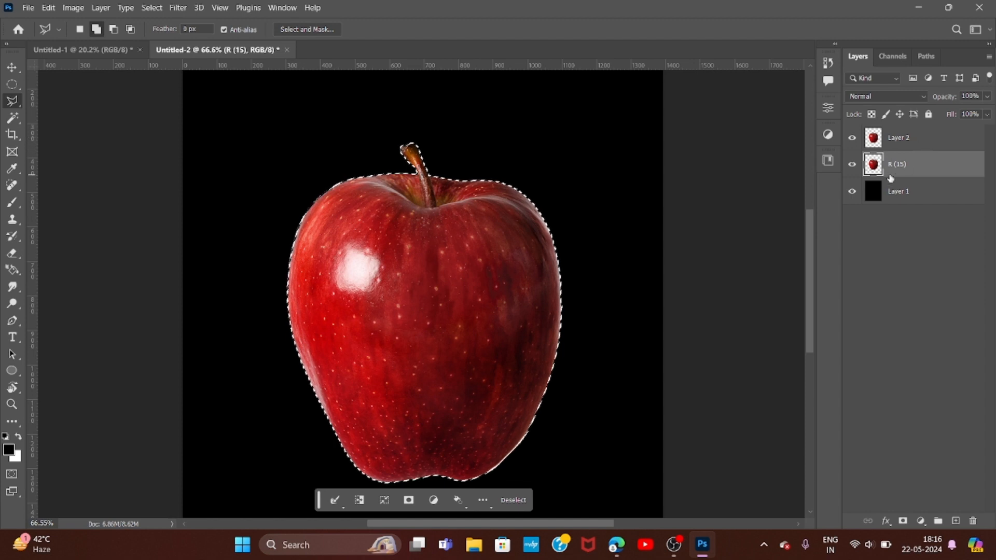
left_click(894, 137)
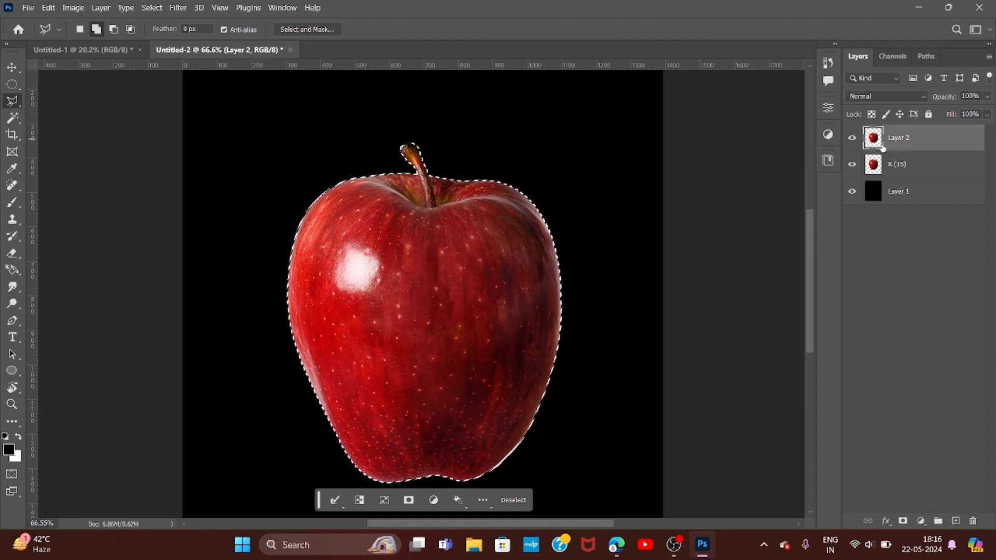
left_click(851, 138)
left_click(874, 173)
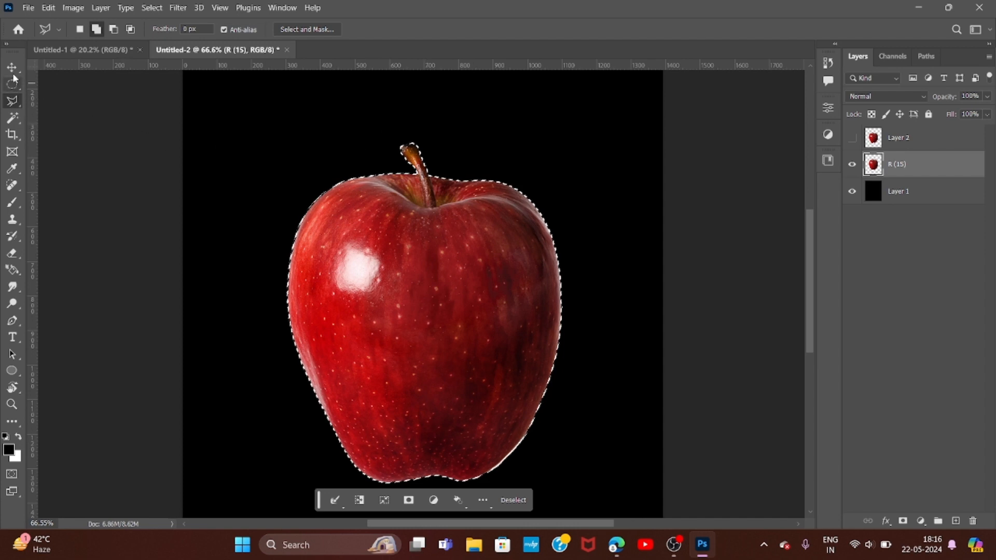
key("ctrl+d")
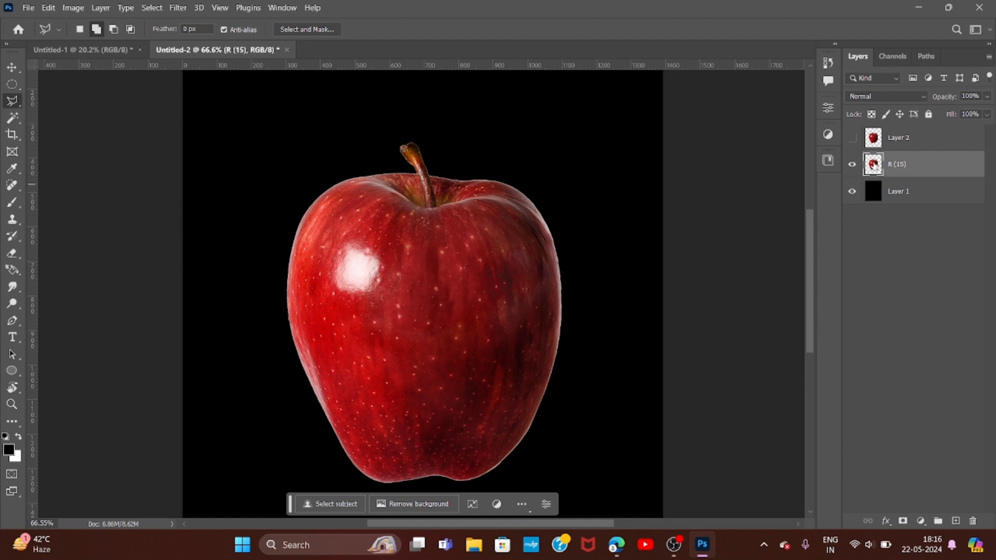
- Load the apple outline from the R (15) layer and invert the selection to cover the surrounding background
left_click(874, 165, "ctrl")
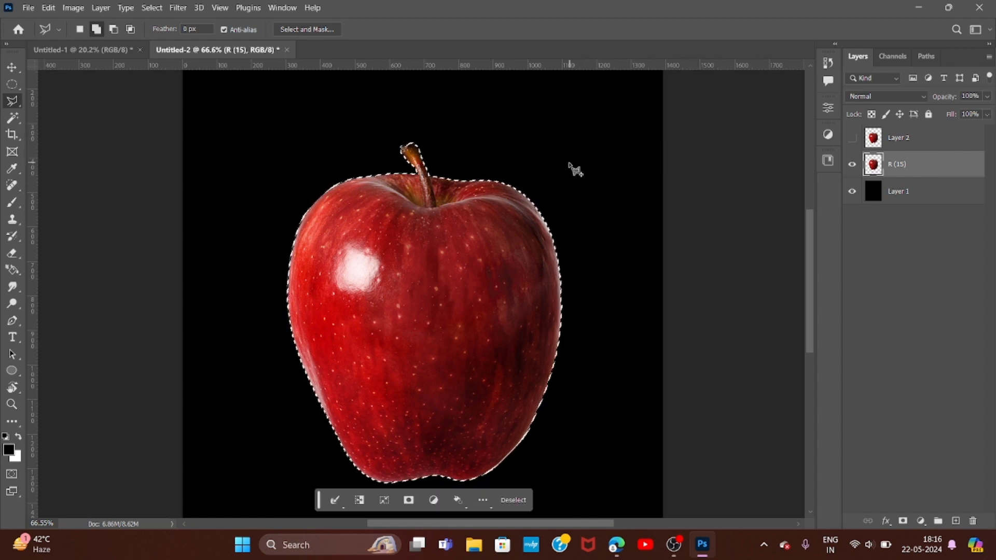
key("ctrl+shift+i")
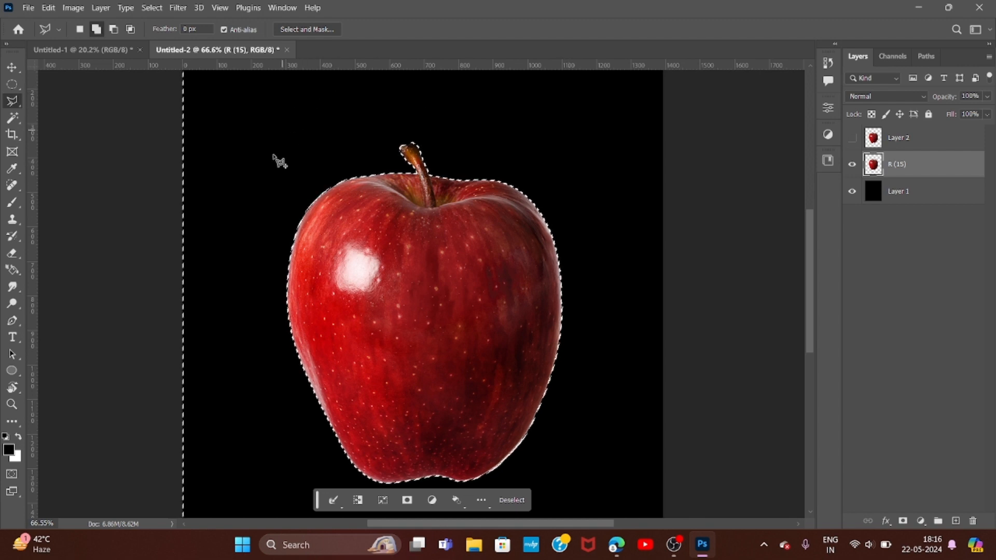
scroll(317, 269, "down", 3)
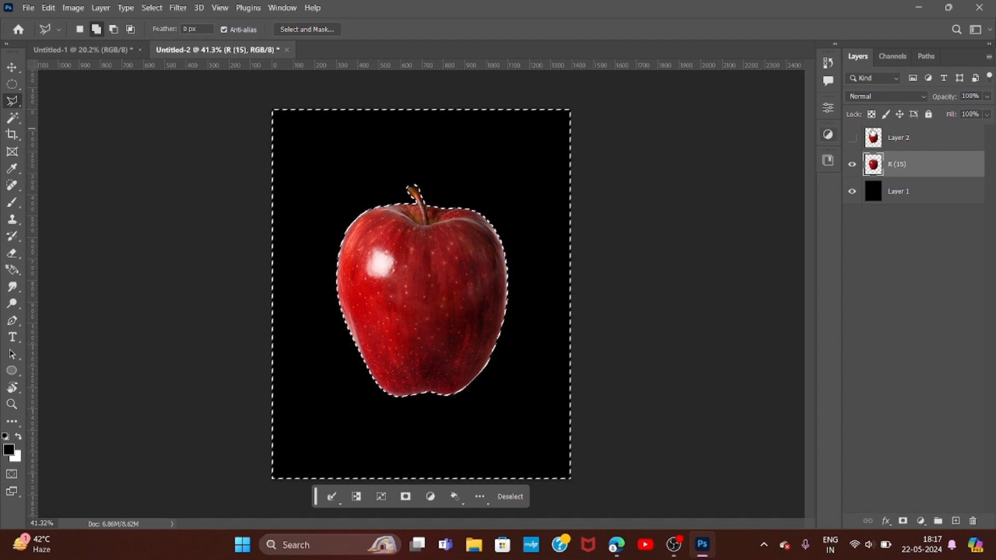
- Delete the black background around the apple from Layer 1 and clear the selection
left_click(11, 71)
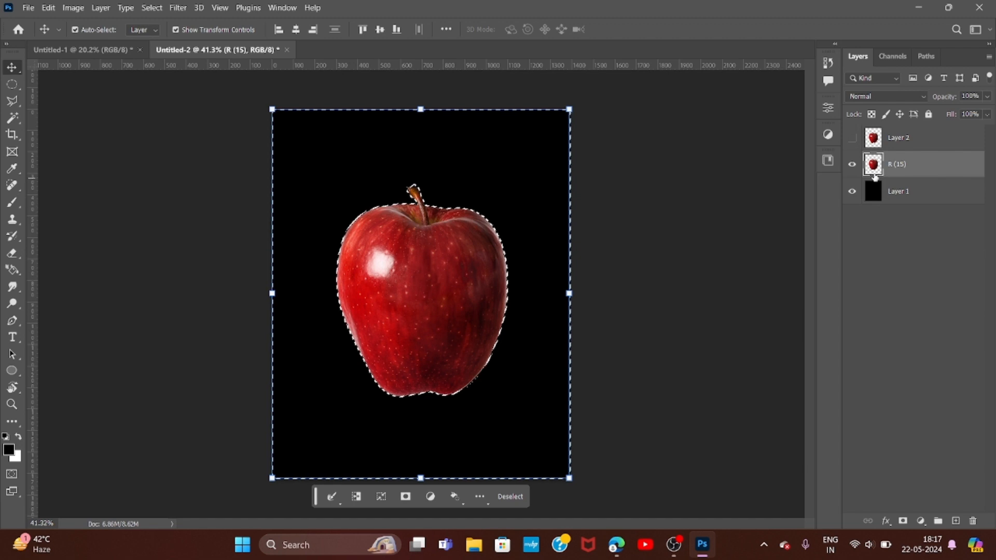
left_click(890, 194)
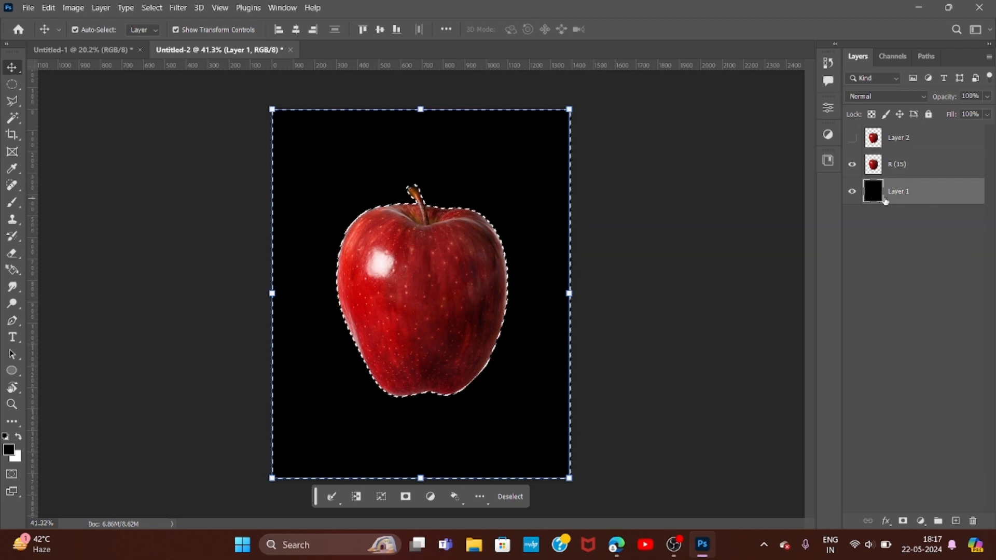
key("Delete")
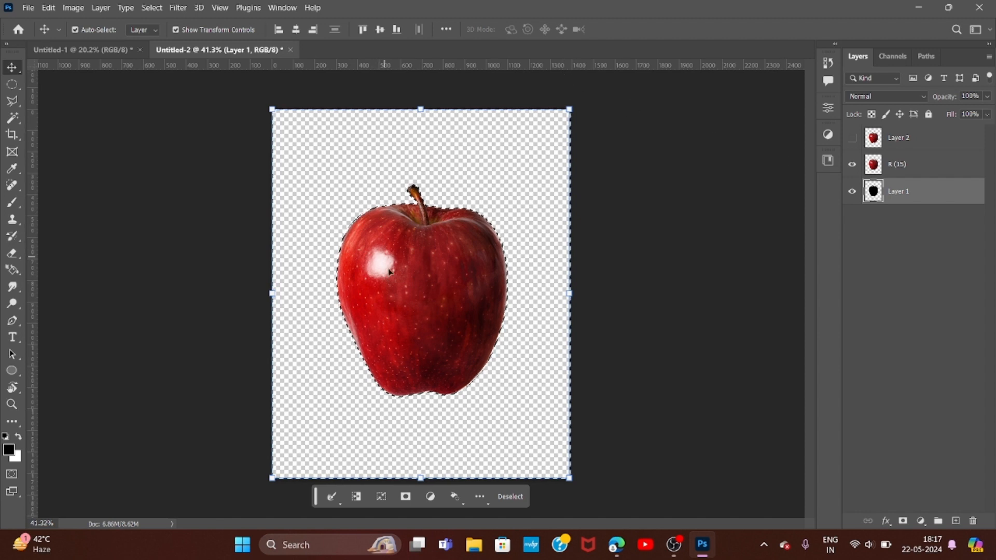
key("ctrl+z")
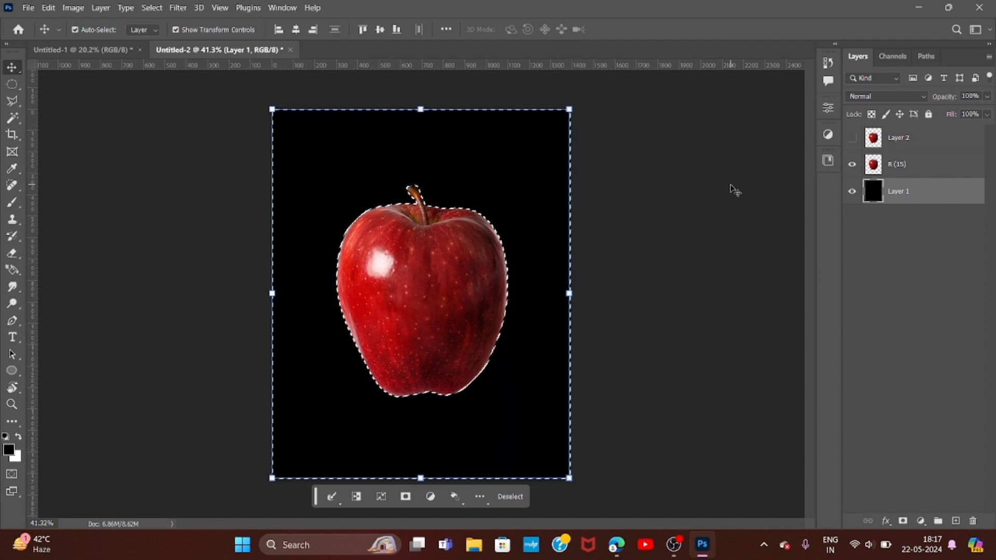
key("Delete")
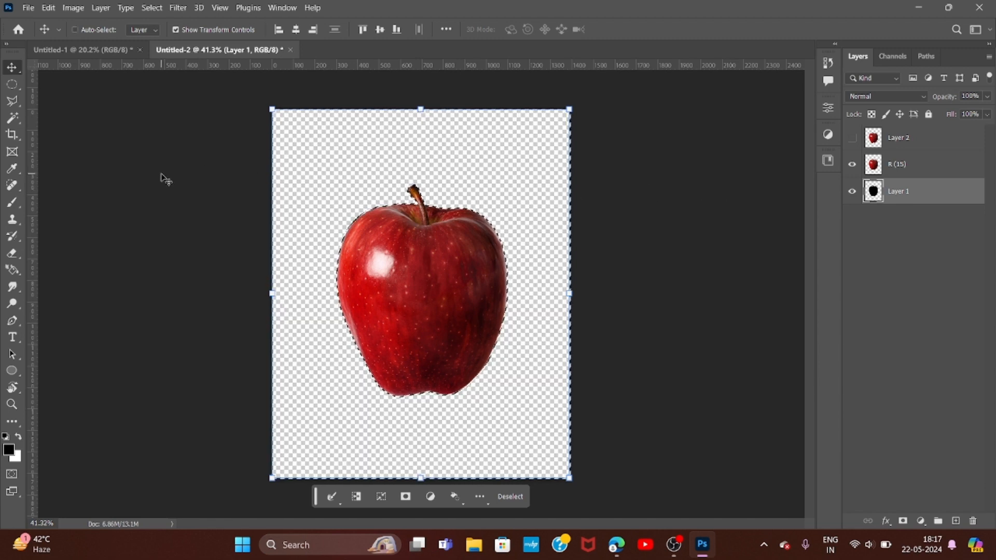
key("ctrl+d")
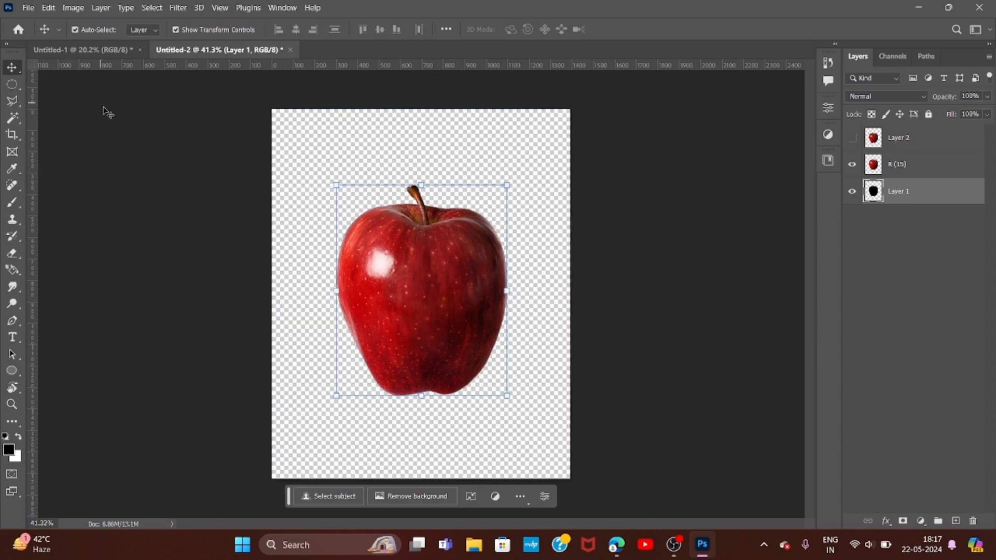
left_click(105, 111)
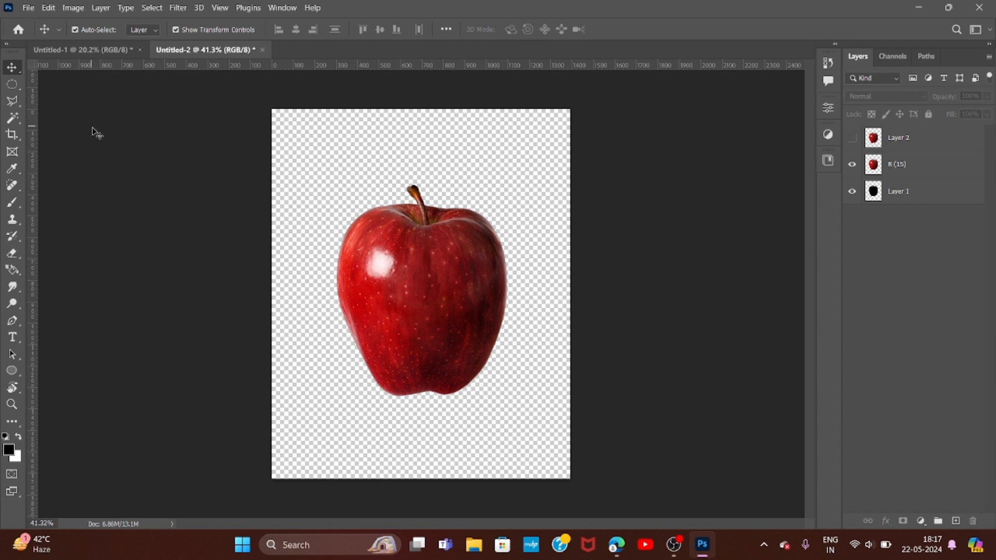
- Undo the background deletion on Layer 1 and clear the inverted selection
key("ctrl+z")
key("ctrl+z")
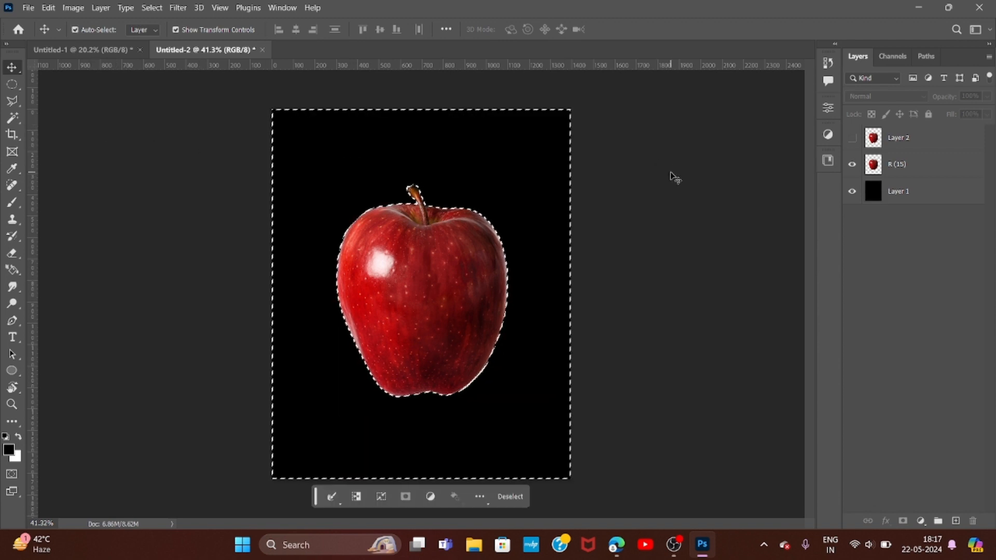
key("ctrl+d")
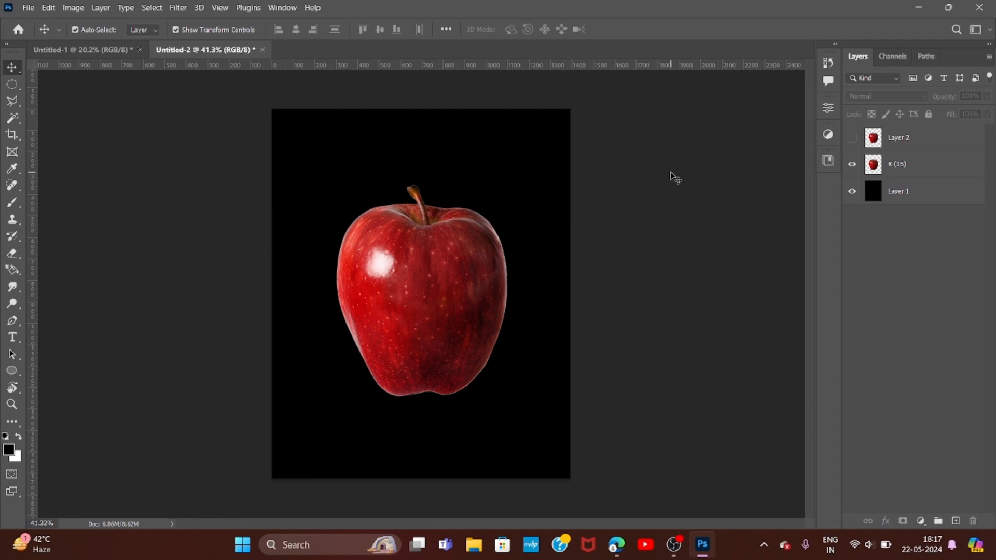
- Trace a closed Magnetic Lasso selection around the apple's body on the R (15) layer, removing stray anchor points and leaving out the upper stem
left_click(884, 167)
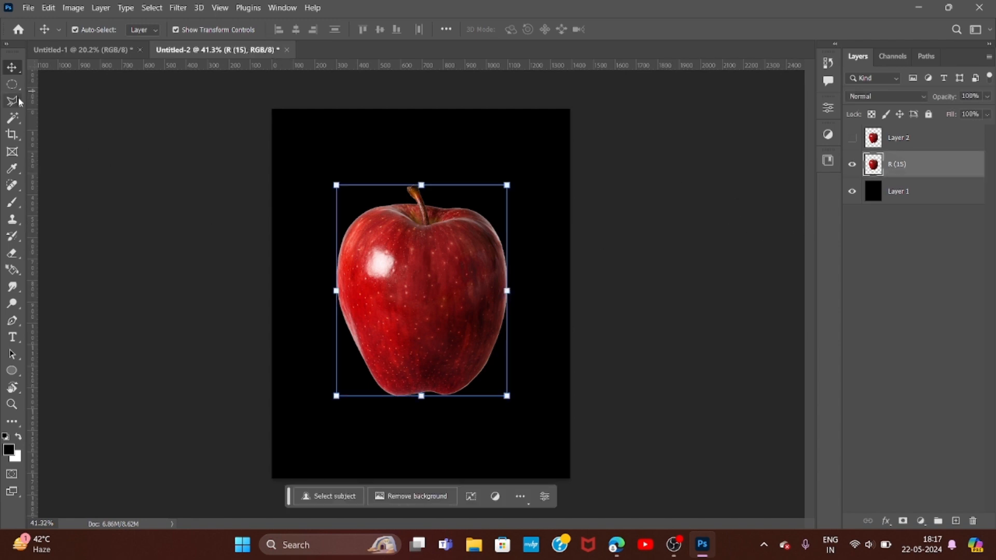
key("l")
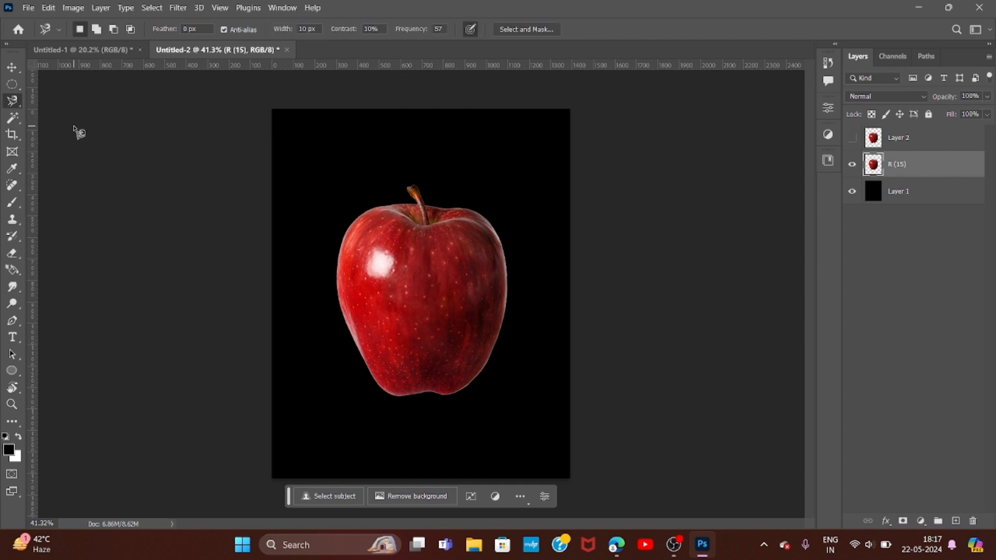
right_click(15, 101)
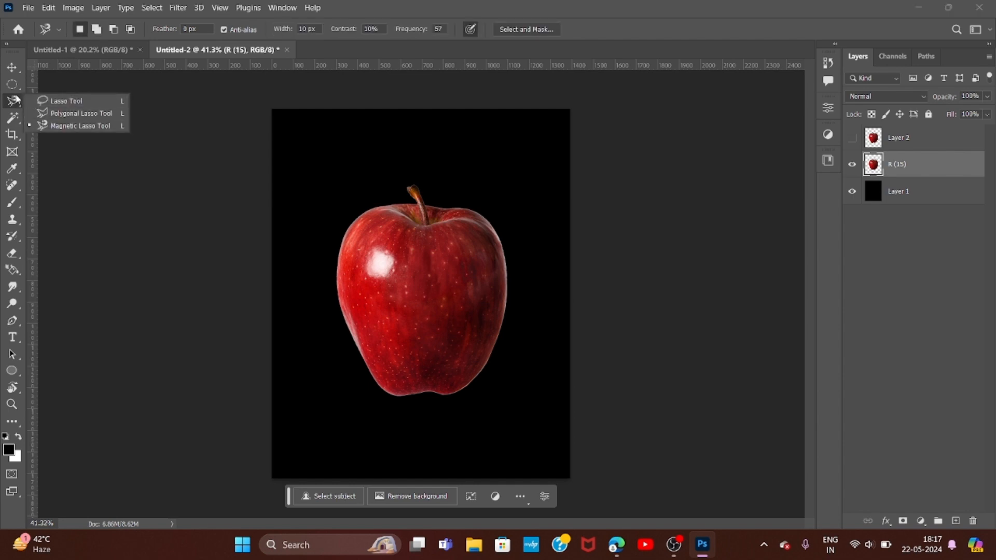
left_click(73, 126)
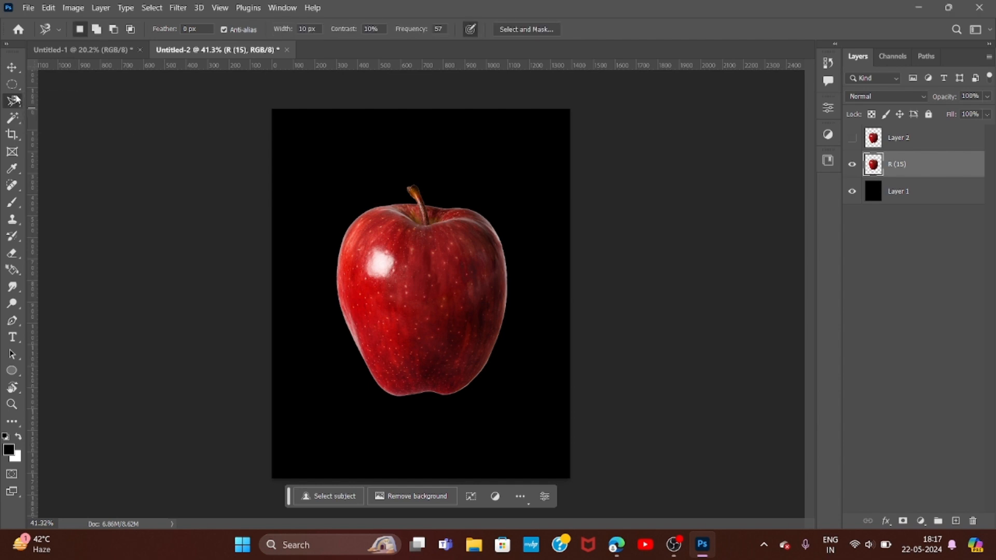
left_click(424, 206)
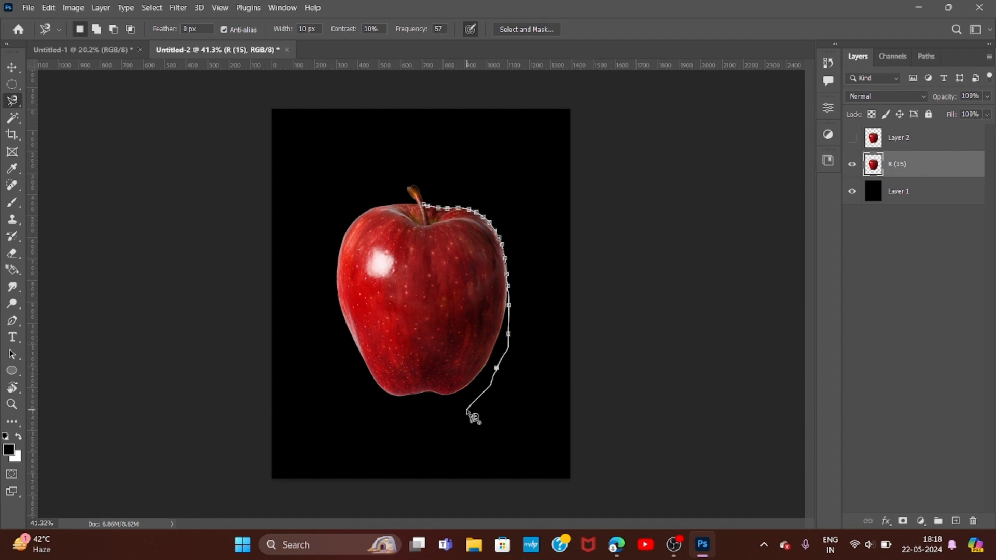
key("BackSpace")
key("BackSpace")
key("BackSpace")
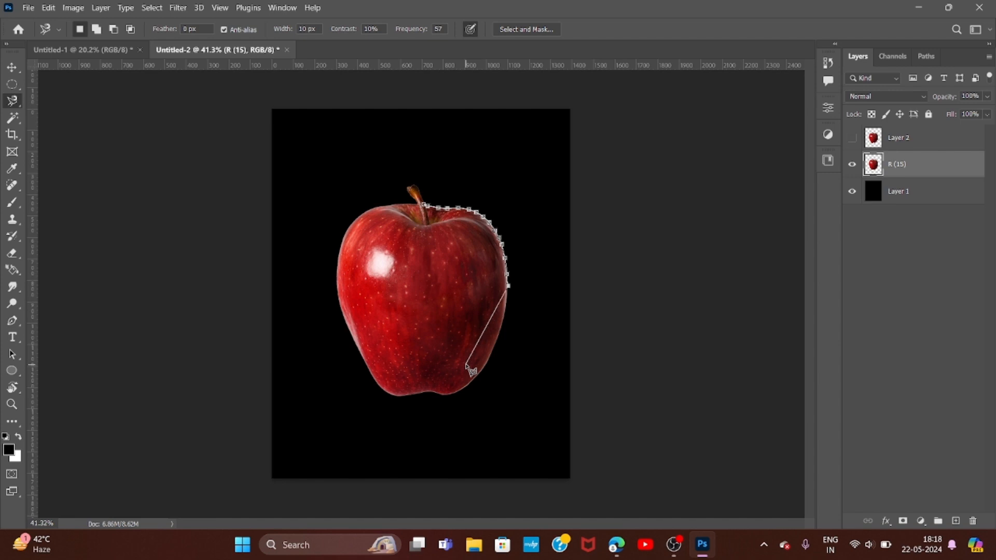
key("BackSpace")
key("BackSpace")
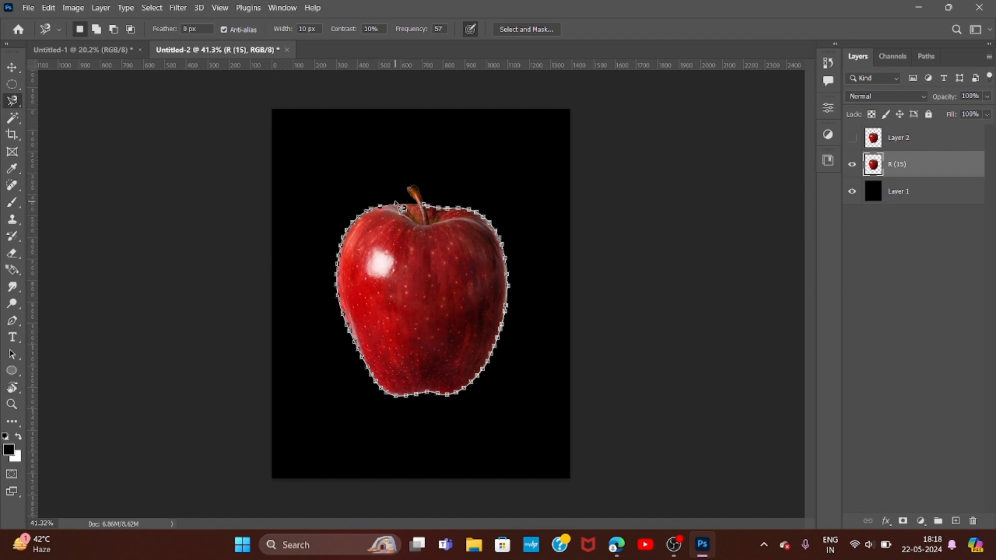
left_click(430, 213)
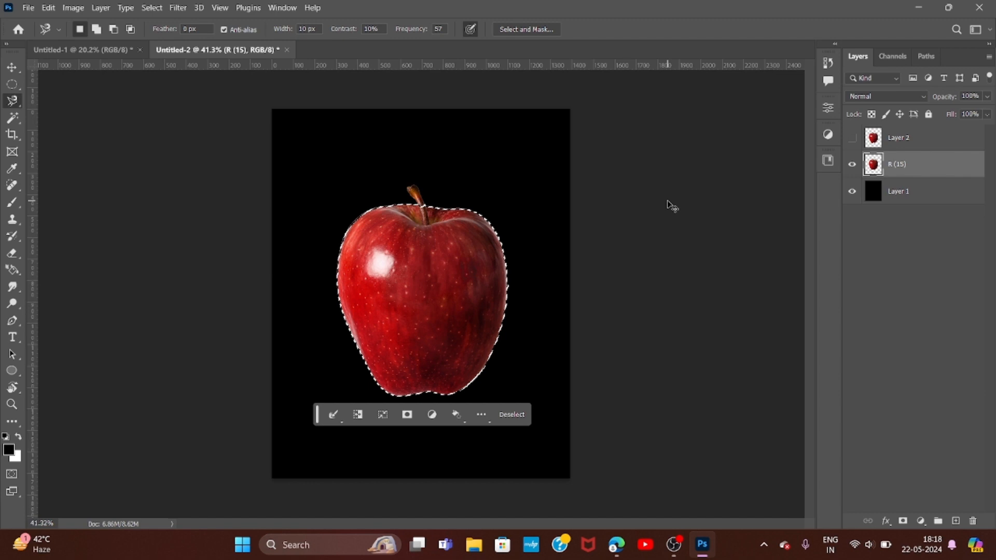
key("i")
key("ctrl+k")
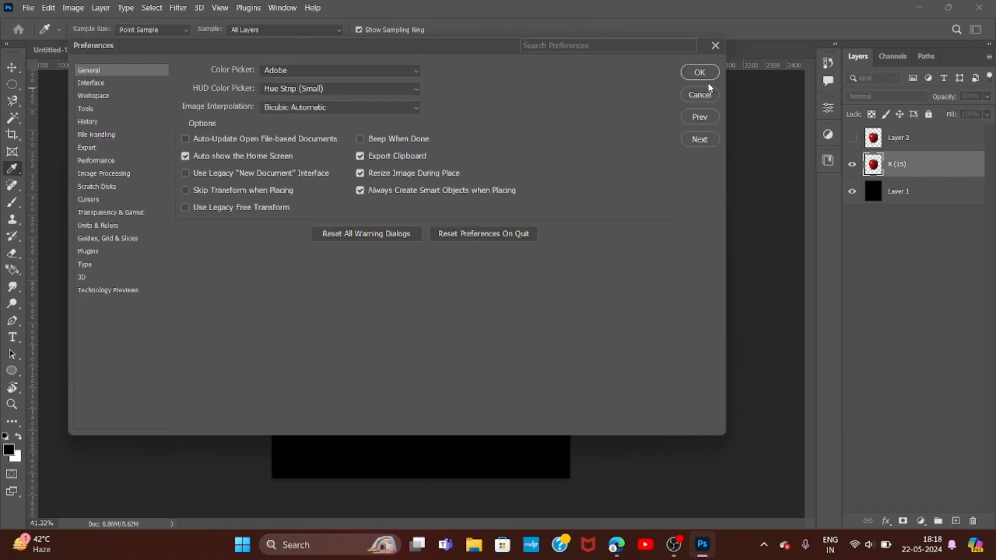
left_click(714, 47)
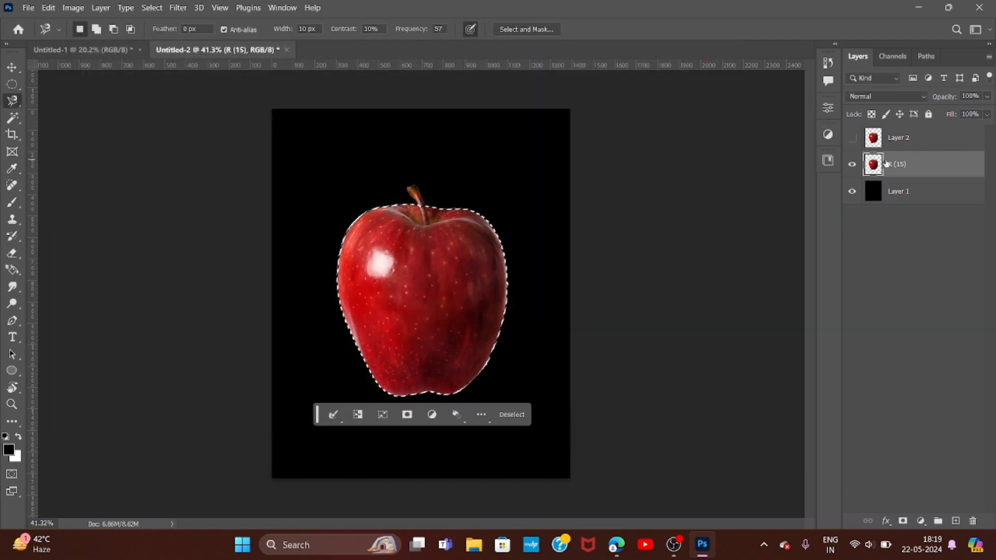
- Copy the selected apple body to a new layer, check it with the R (15) layer hidden, and undo the copy
key("ctrl+j")
left_click(852, 191)
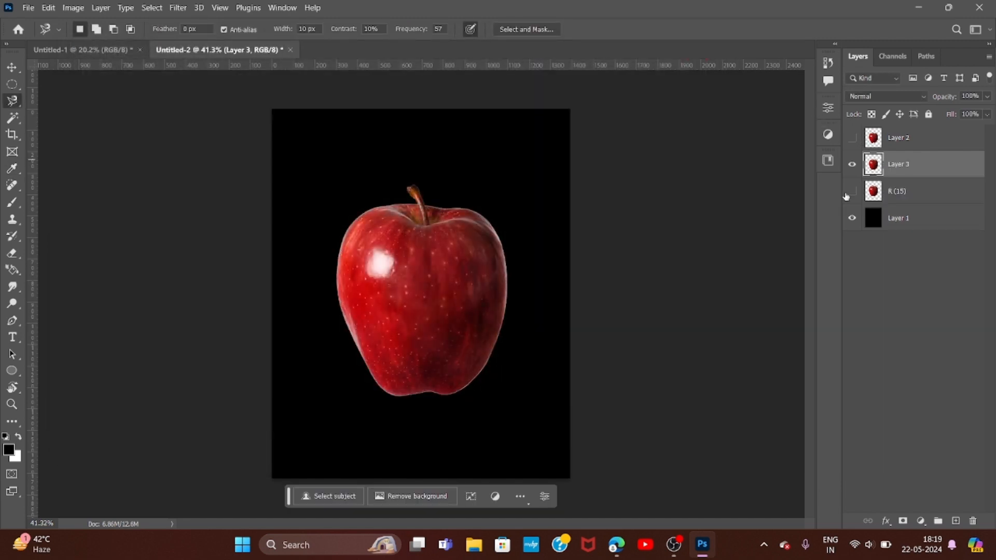
left_click(851, 192)
key("ctrl+z")
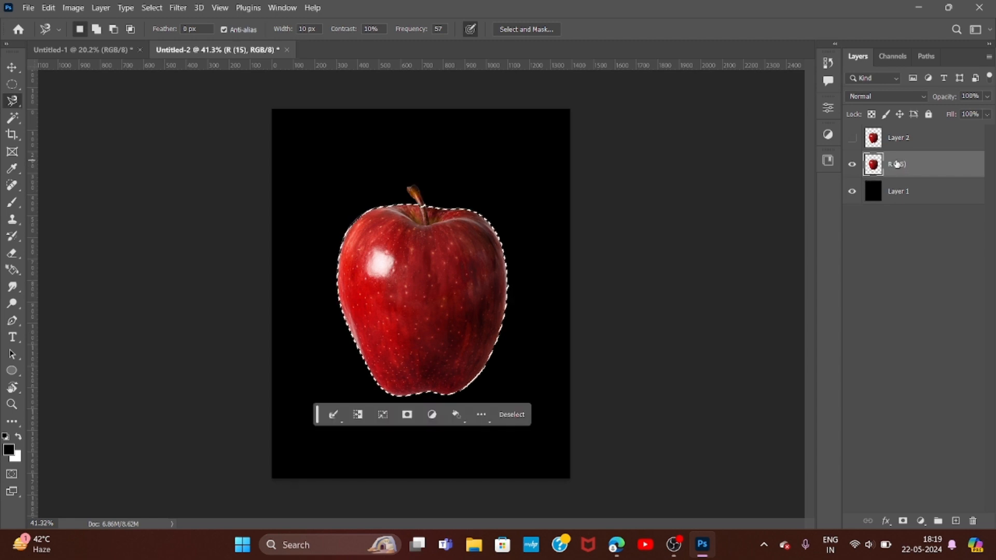
- Delete the selected apple body from the R (15) layer and undo the deletion
key("Delete")
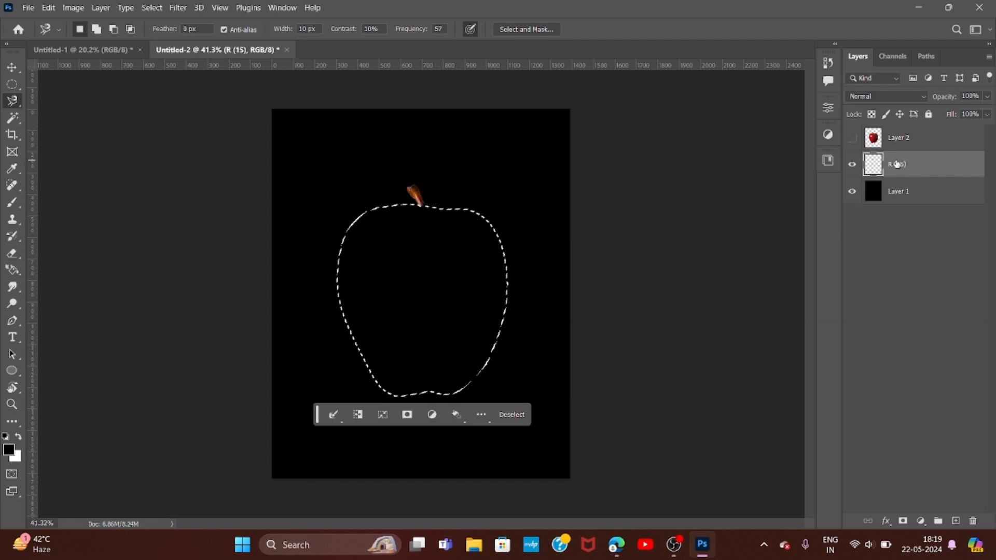
key("ctrl+z")
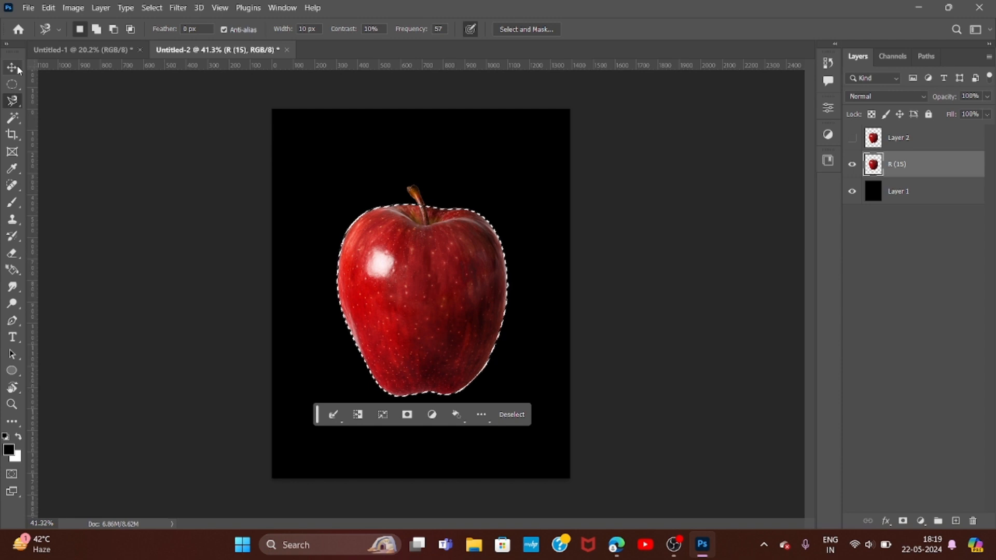
- Clear the selection around the apple, switch to the Move tool and deselect the R (15) layer
key("ctrl+d")
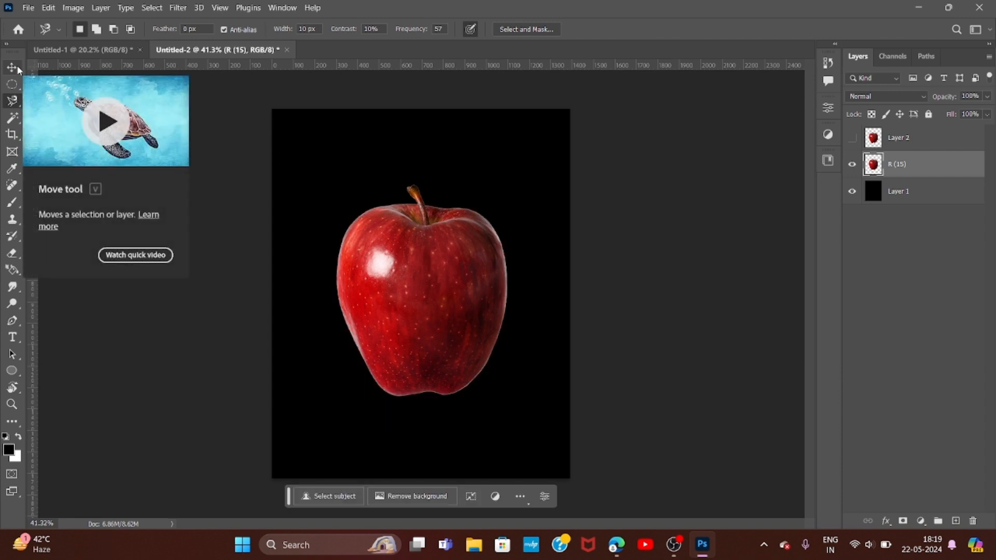
left_click(10, 71)
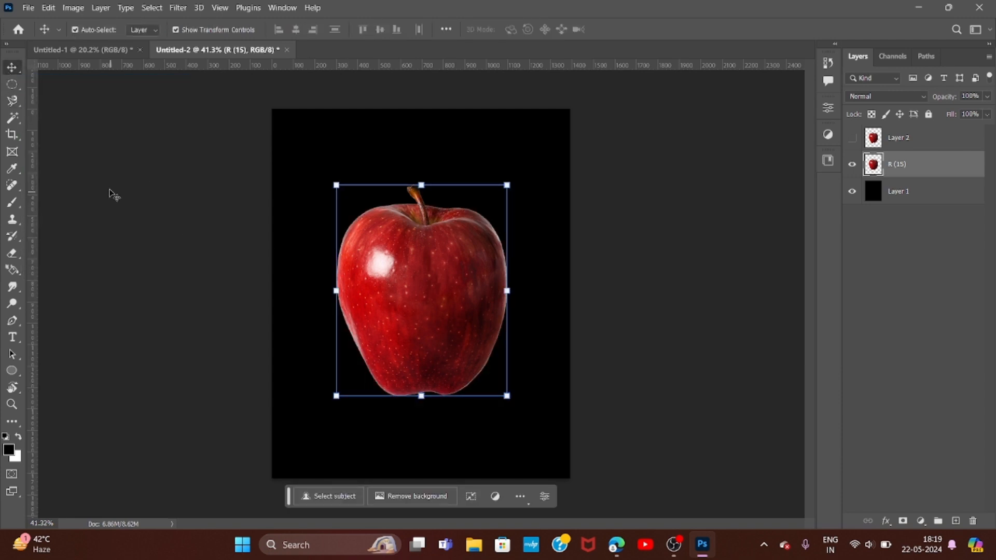
left_click(12, 100)
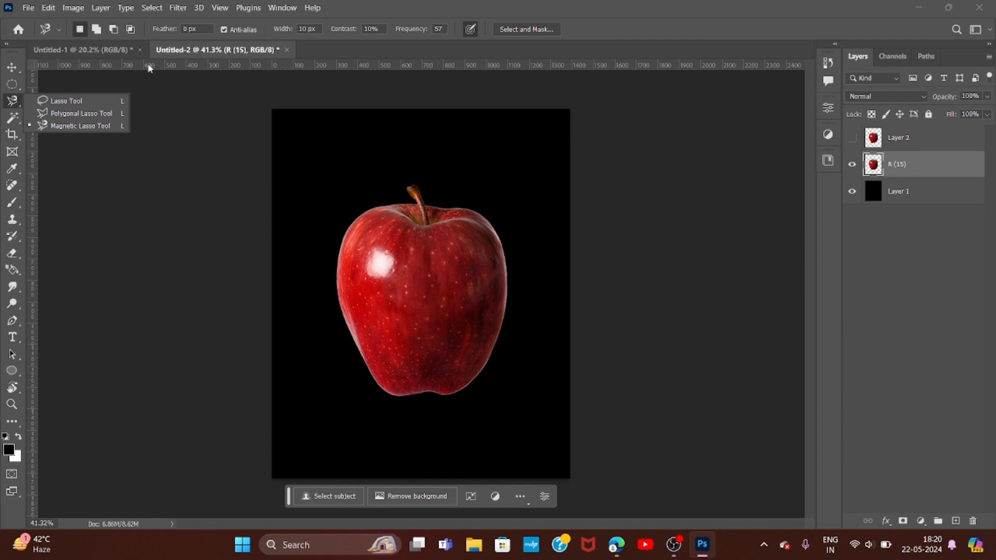
left_click(15, 69)
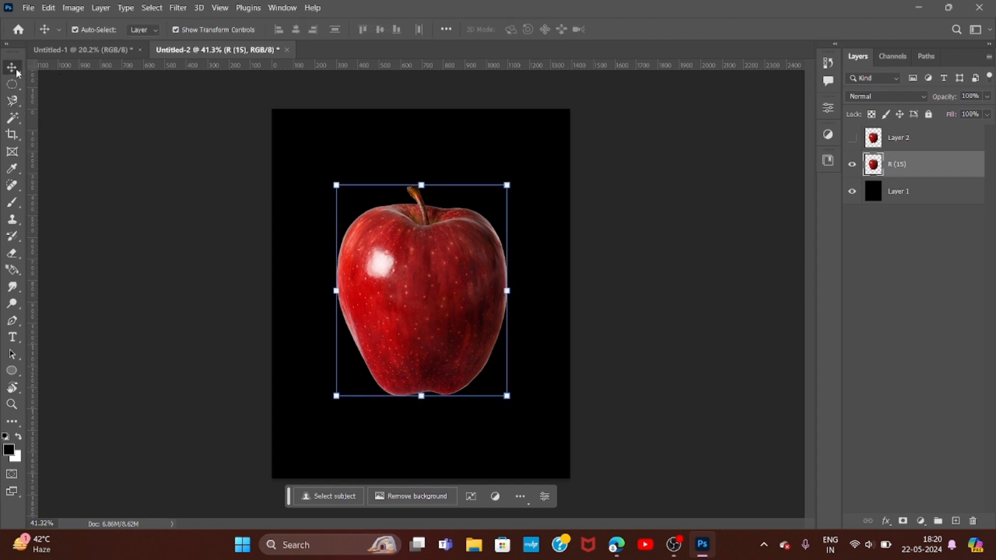
left_click(147, 189)
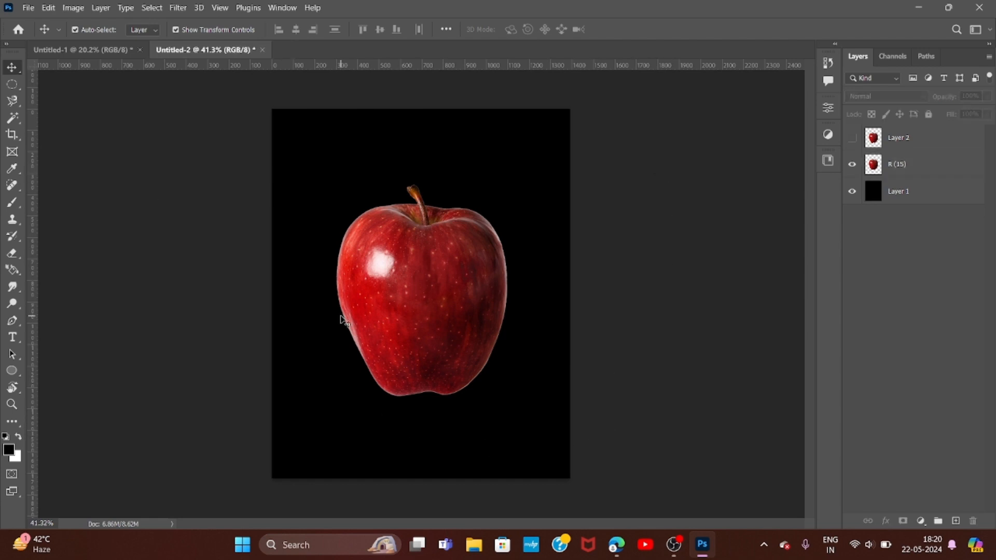